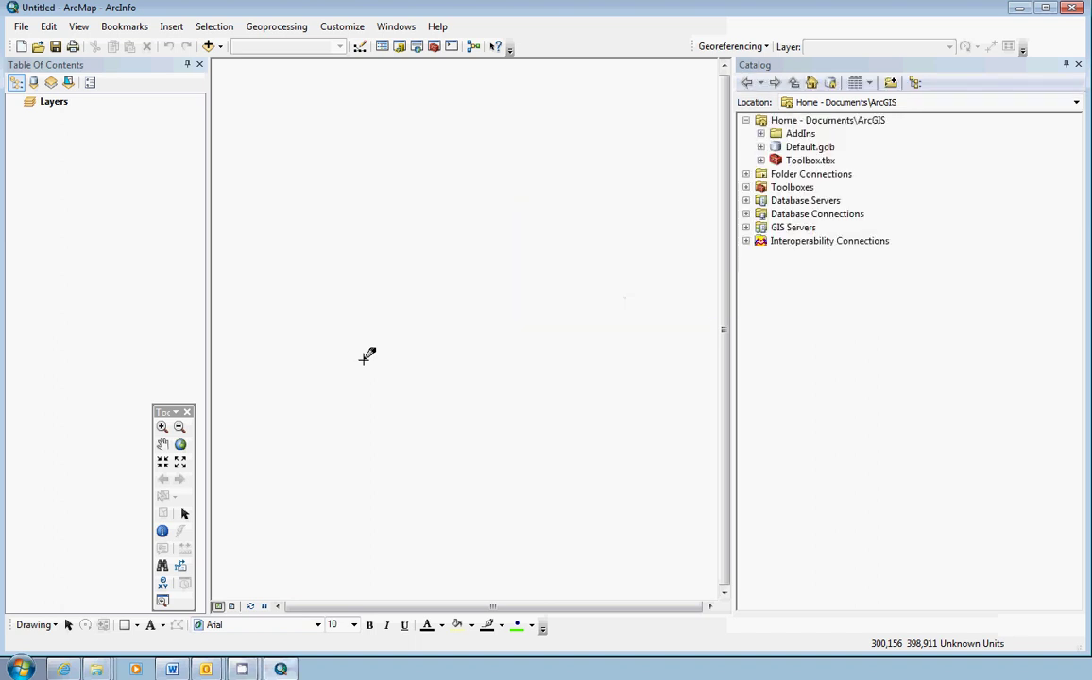
# Inspect GPS_NR_8.gpx and the order_140538_275616_1.jpg orthophoto details in the Import_GPX folder
pyautogui.hotkey('alt', 'Tab')
pyautogui.hotkey('alt', 'Tab')
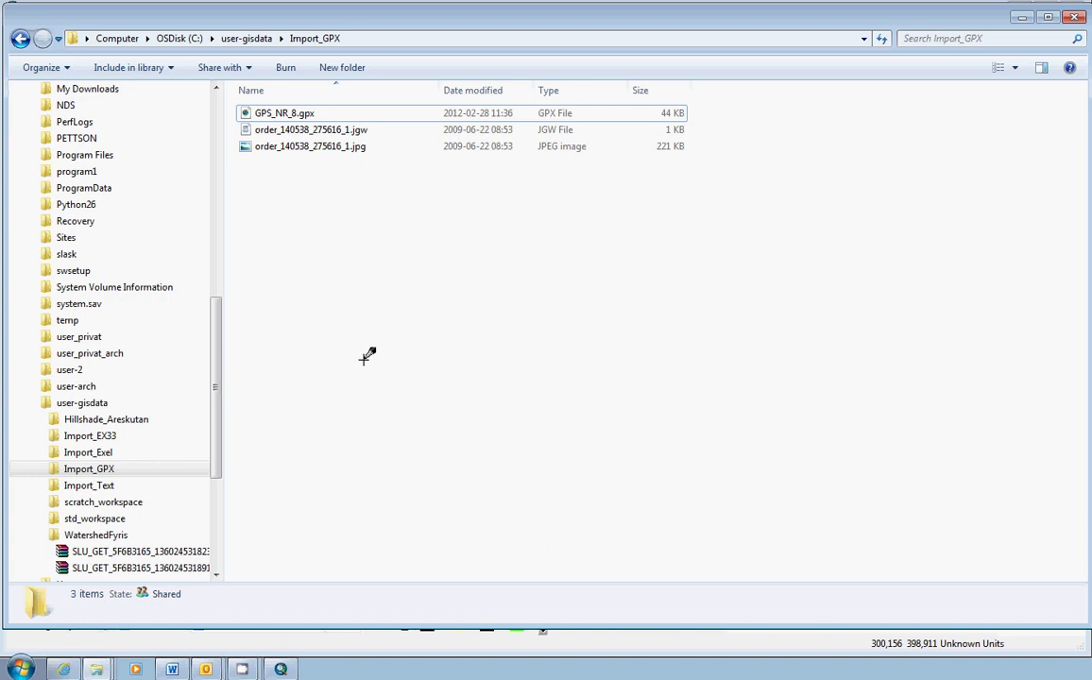
pyautogui.click(268, 111)
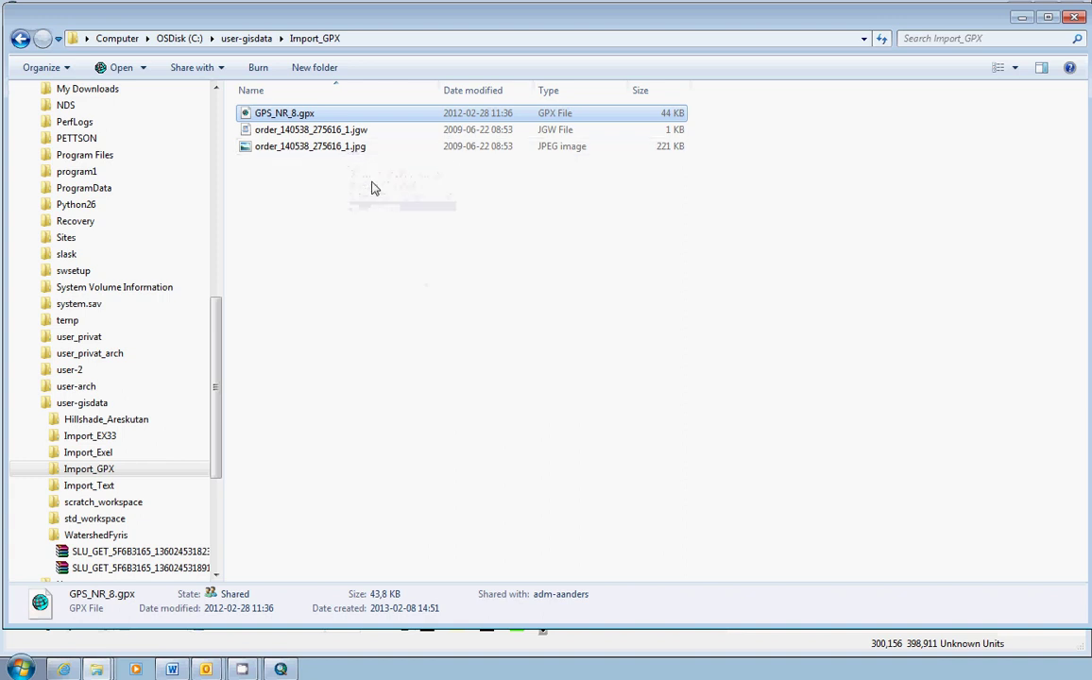
pyautogui.click(312, 147)
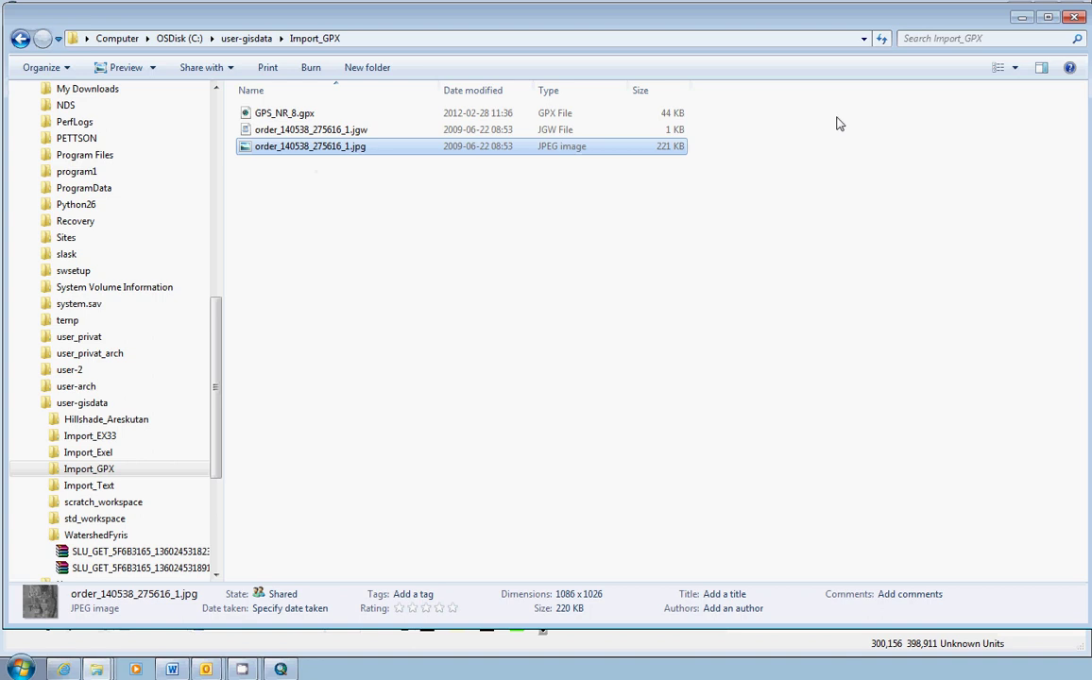
# Expand Folder Connections > C:\user-gisdata > Import_GPX in ArcMap's Catalog and select GPS_NR_8.gpx
pyautogui.hotkey('alt', 'Tab')
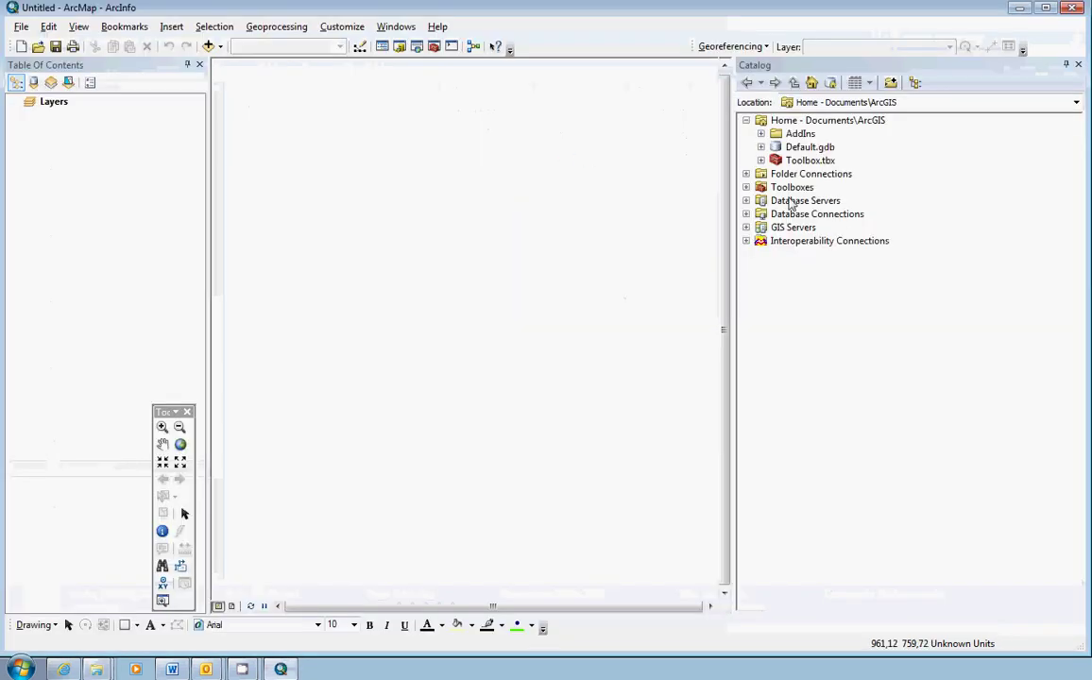
pyautogui.click(746, 174)
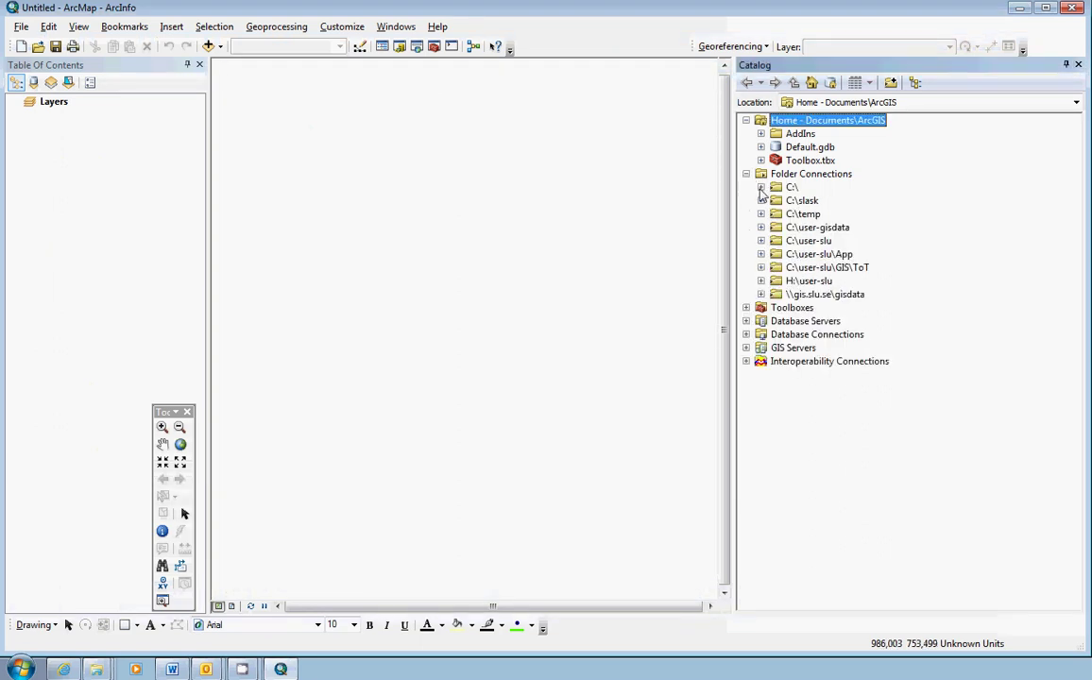
pyautogui.click(761, 228)
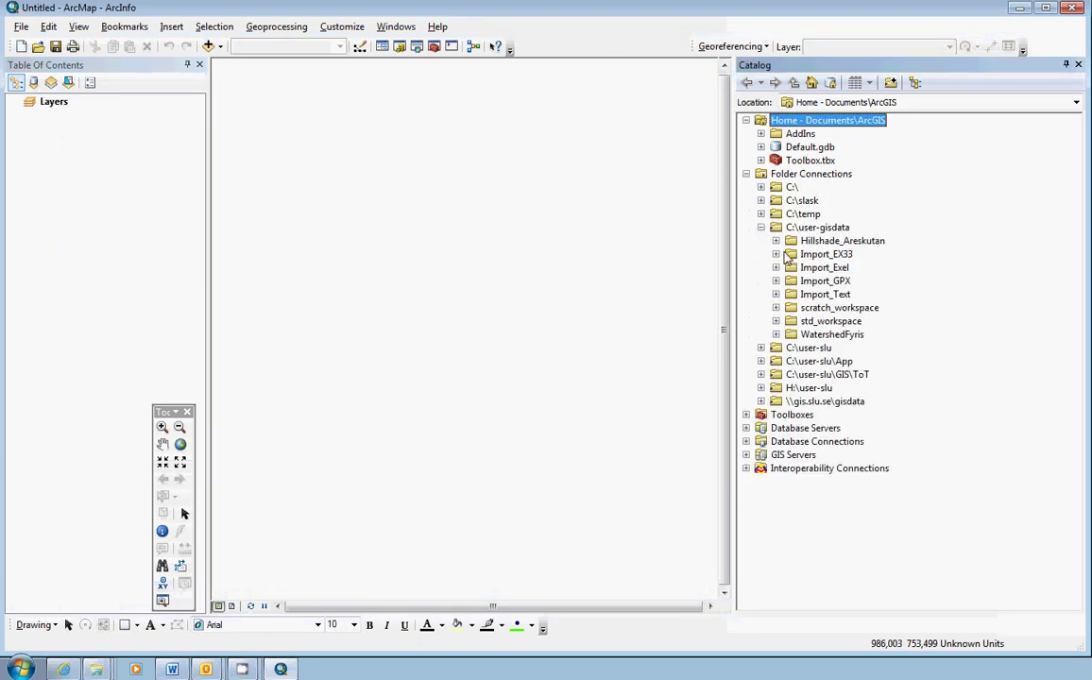
pyautogui.click(798, 295)
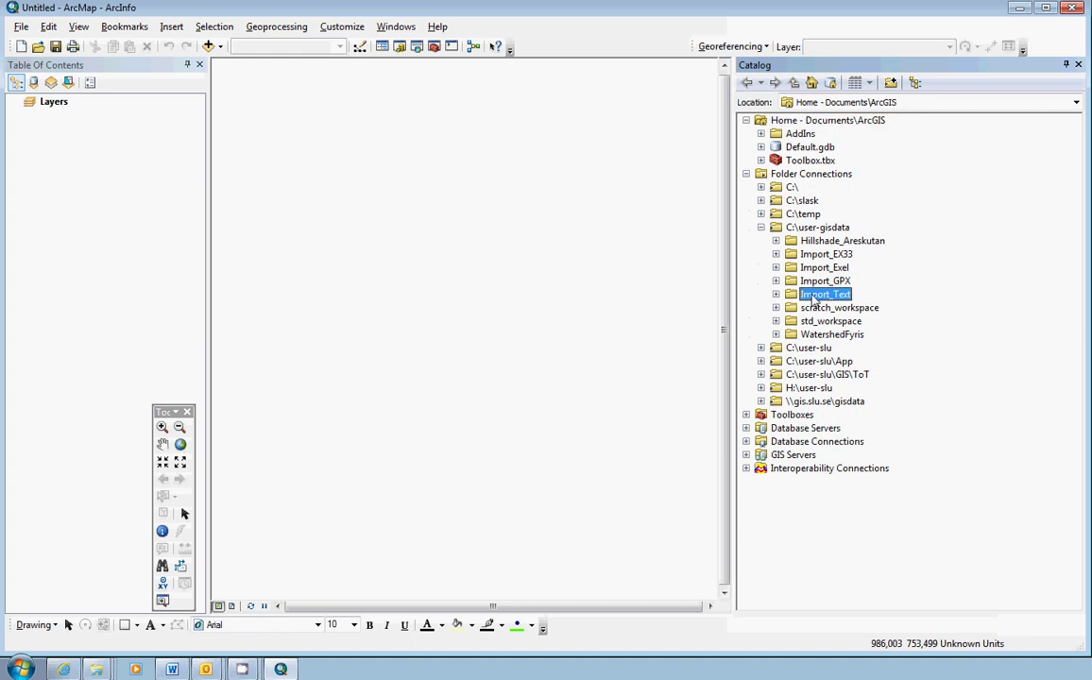
pyautogui.click(794, 282)
pyautogui.click(775, 281)
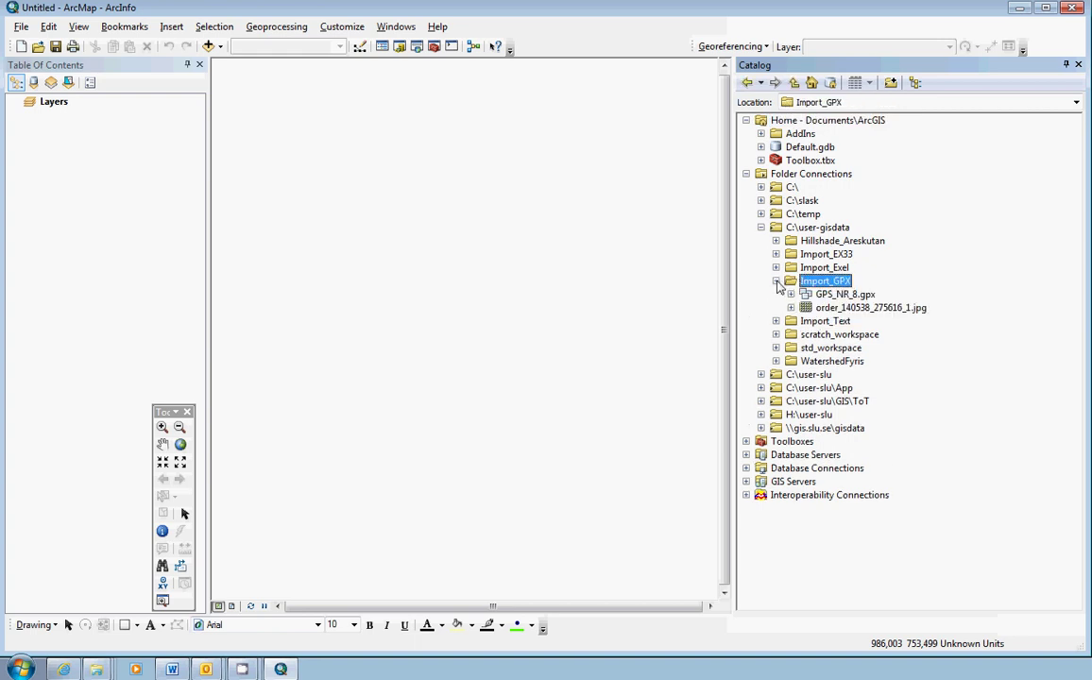
pyautogui.click(861, 308)
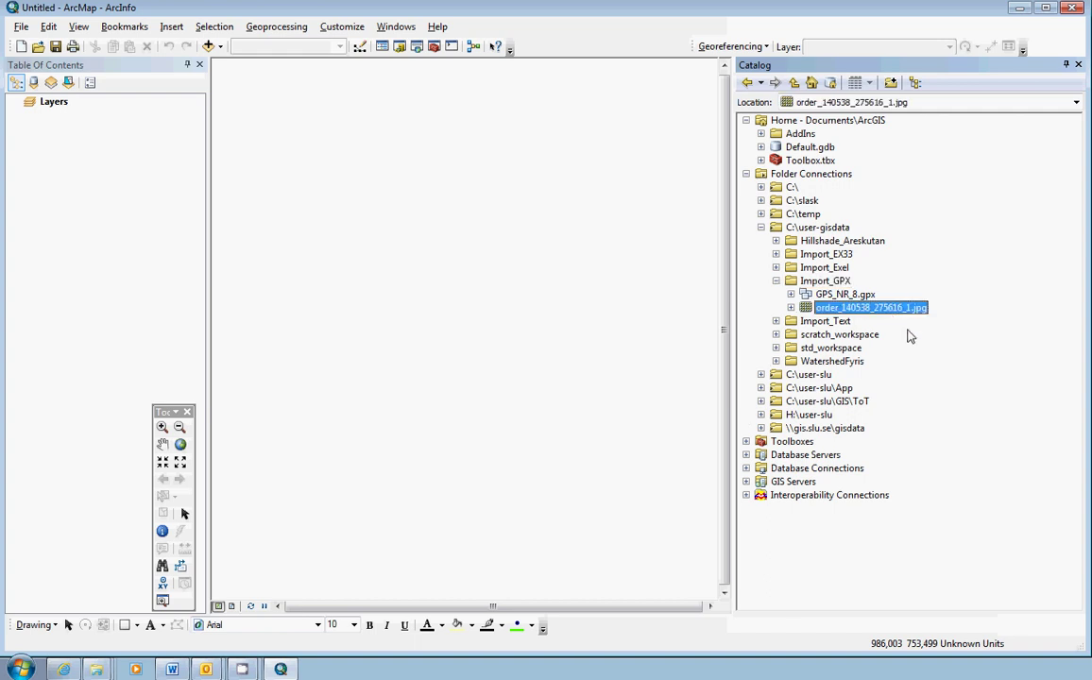
pyautogui.press('Up')
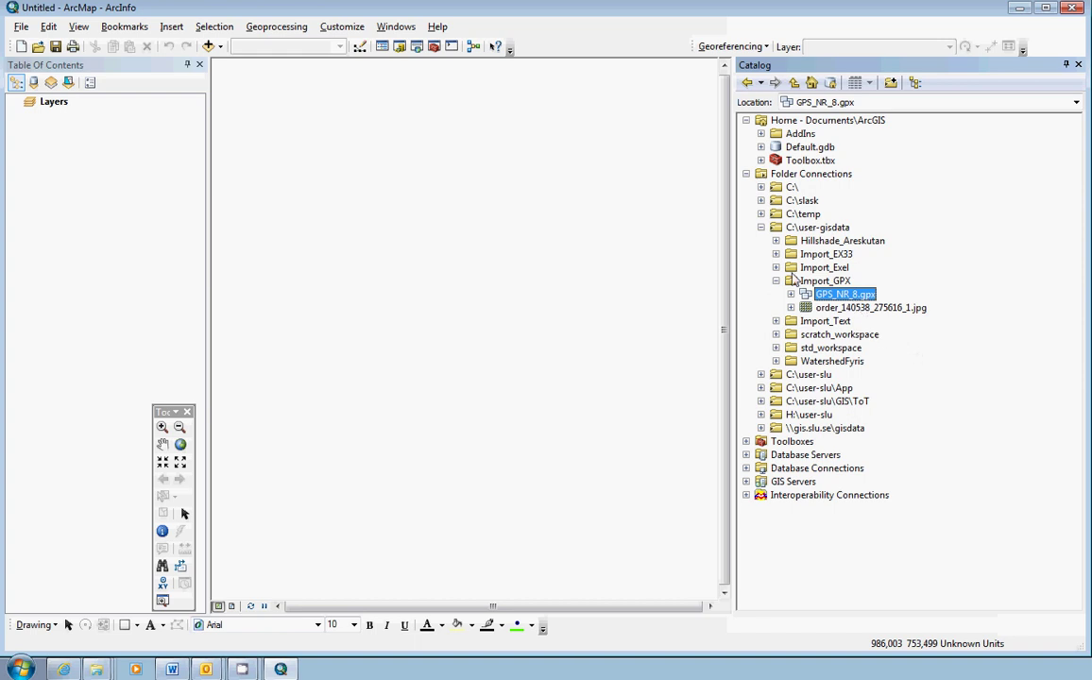
pyautogui.click(338, 26)
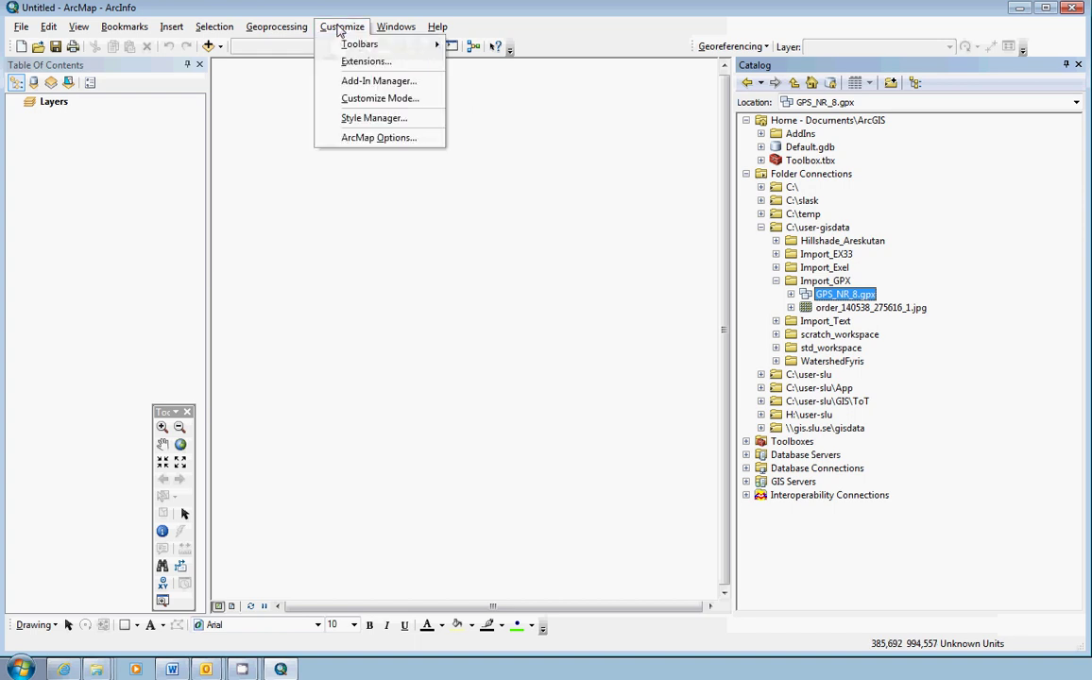
pyautogui.click(363, 59)
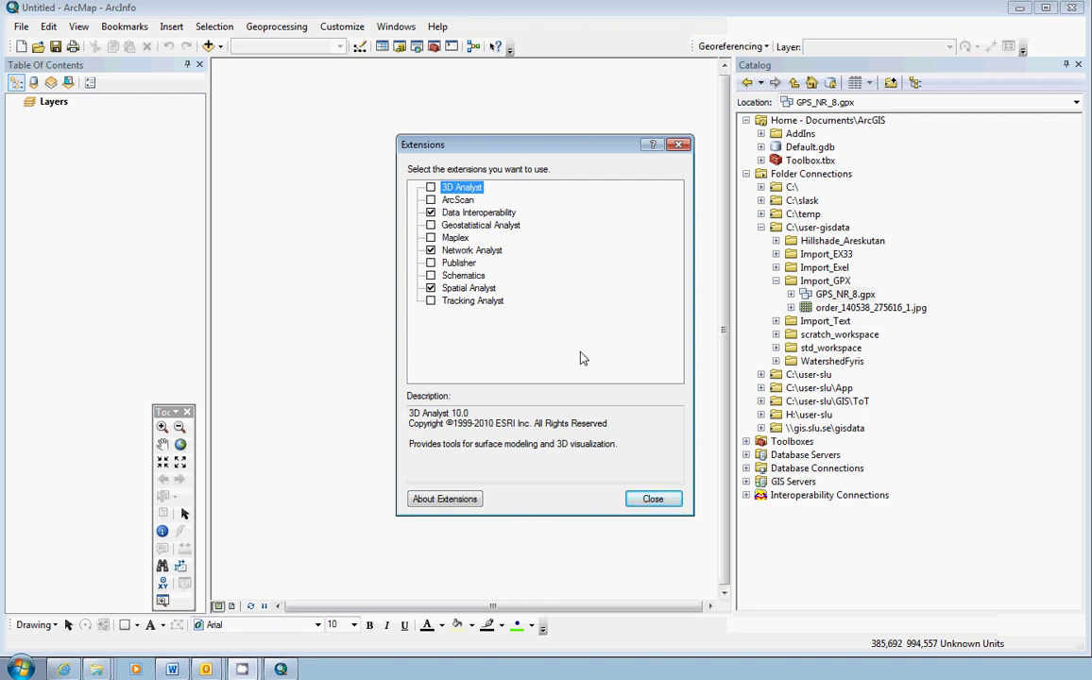
pyautogui.click(652, 499)
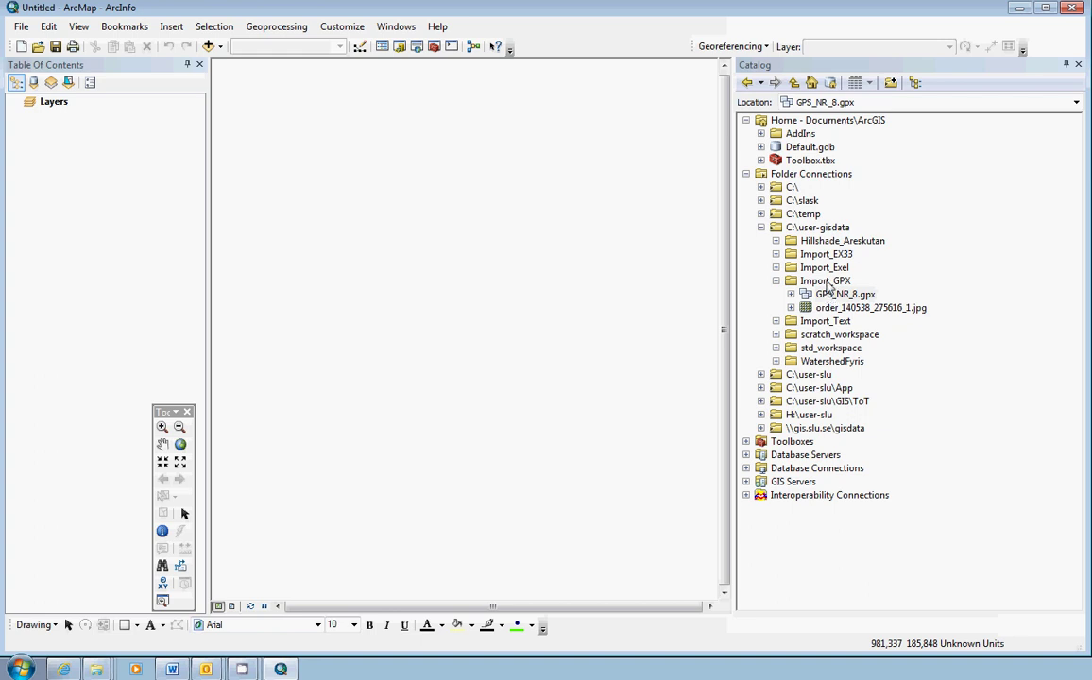
pyautogui.click(825, 280)
pyautogui.rightClick(824, 282)
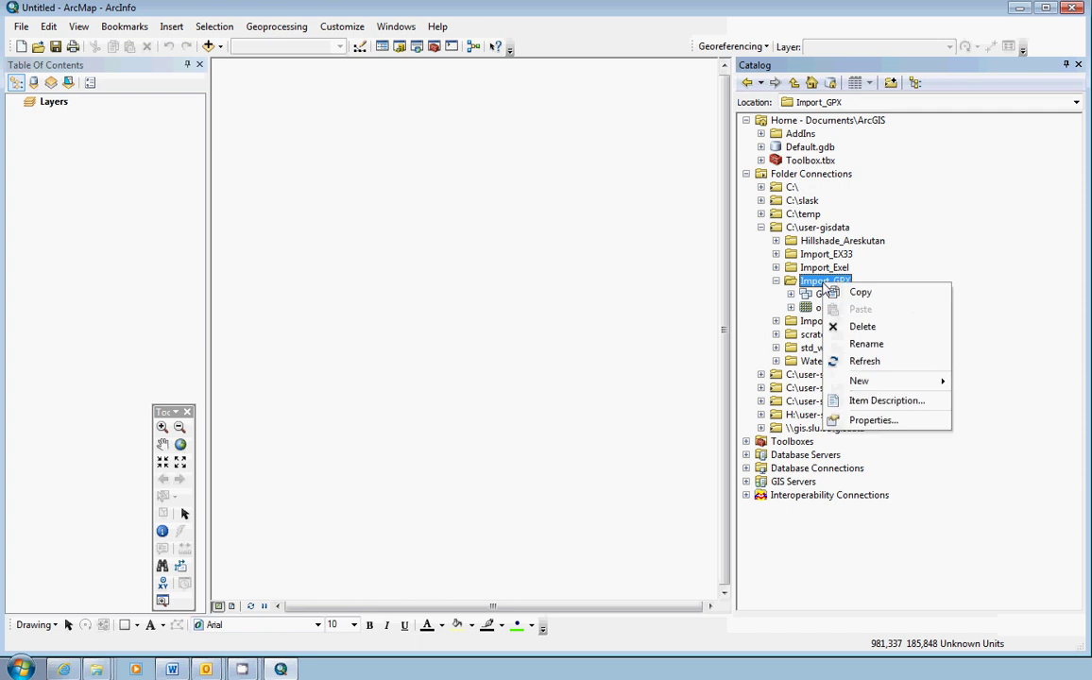
pyautogui.click(875, 366)
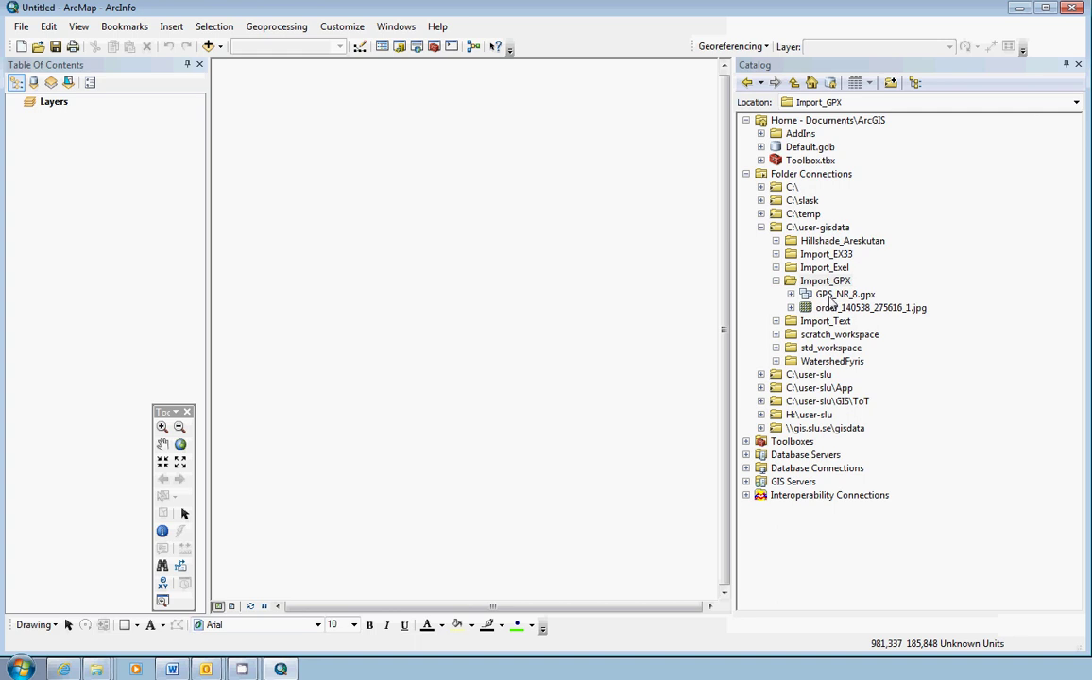
pyautogui.click(342, 26)
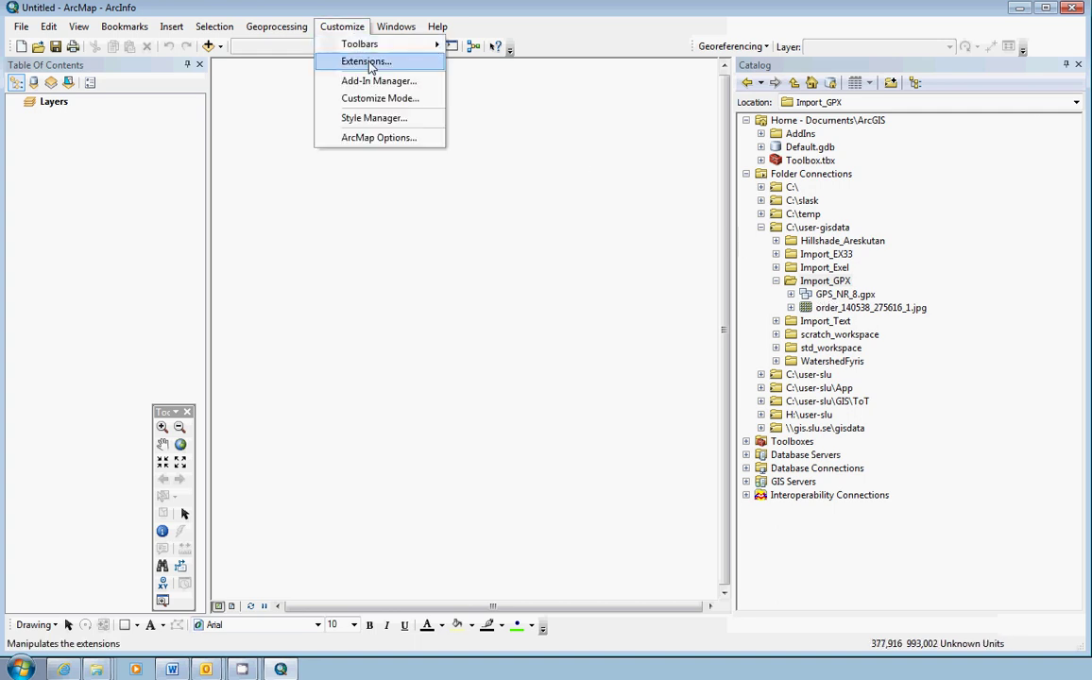
pyautogui.click(368, 62)
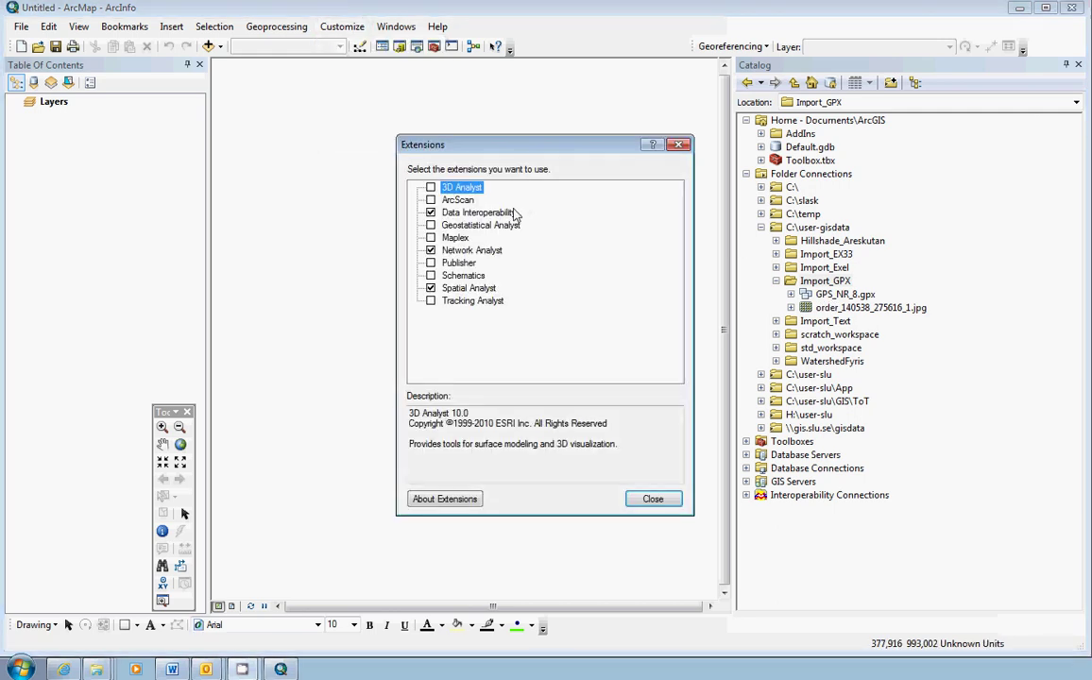
pyautogui.moveTo(488, 146); pyautogui.dragTo(492, 101)
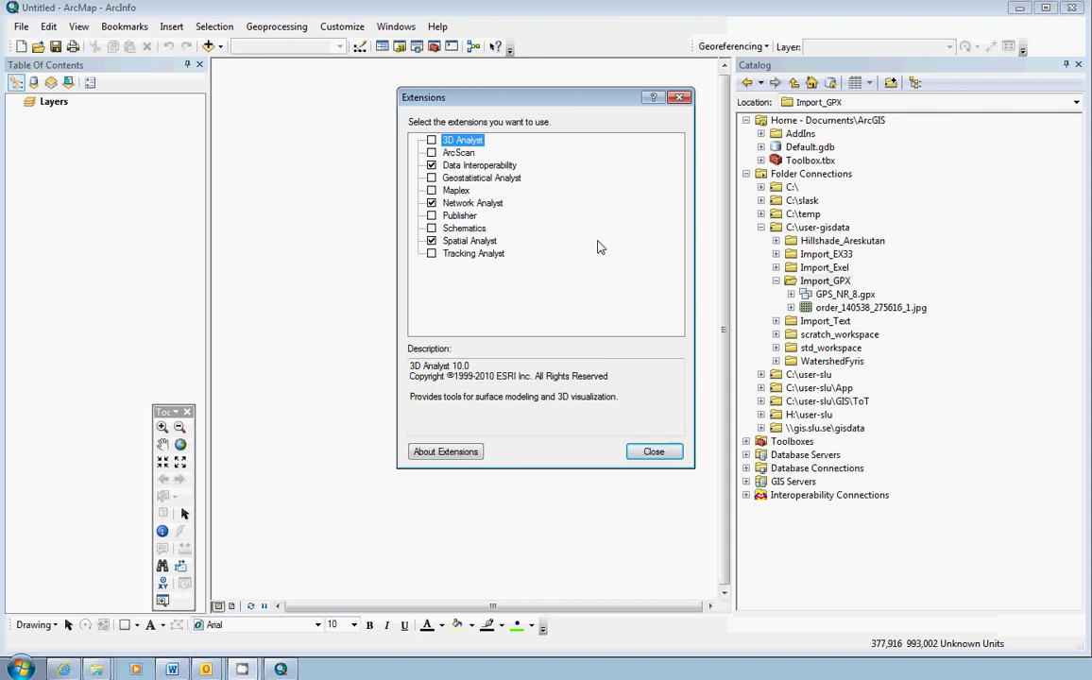
pyautogui.click(652, 451)
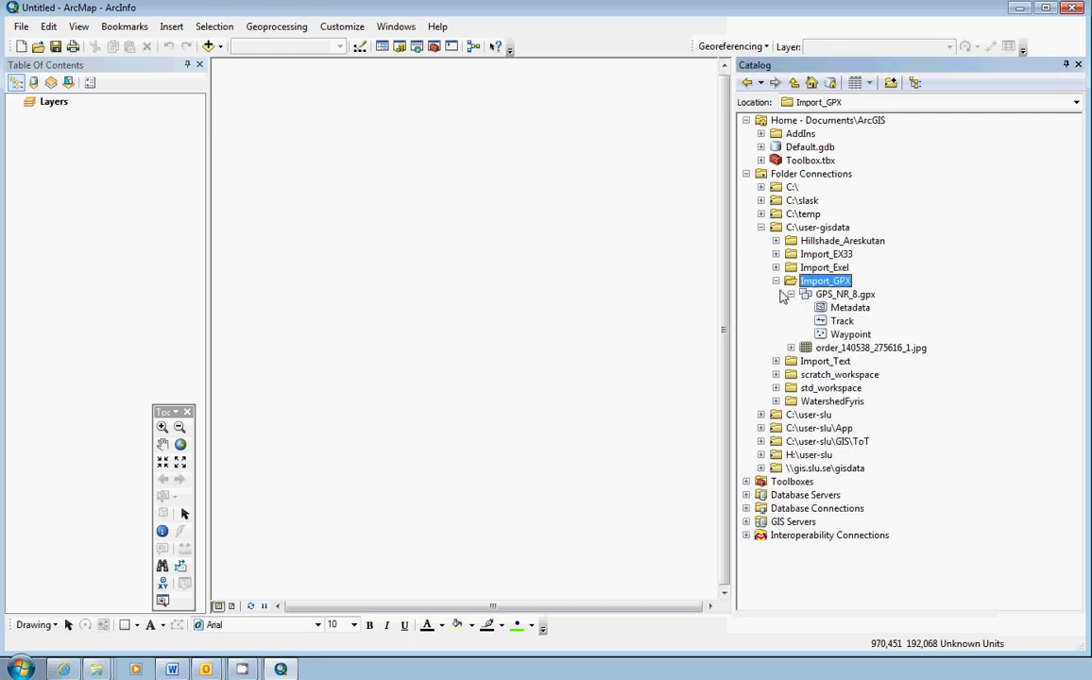
# Browse the Waypoint, Track and Metadata entries of GPS_NR_8.gpx, then select the orthophoto
pyautogui.click(858, 338)
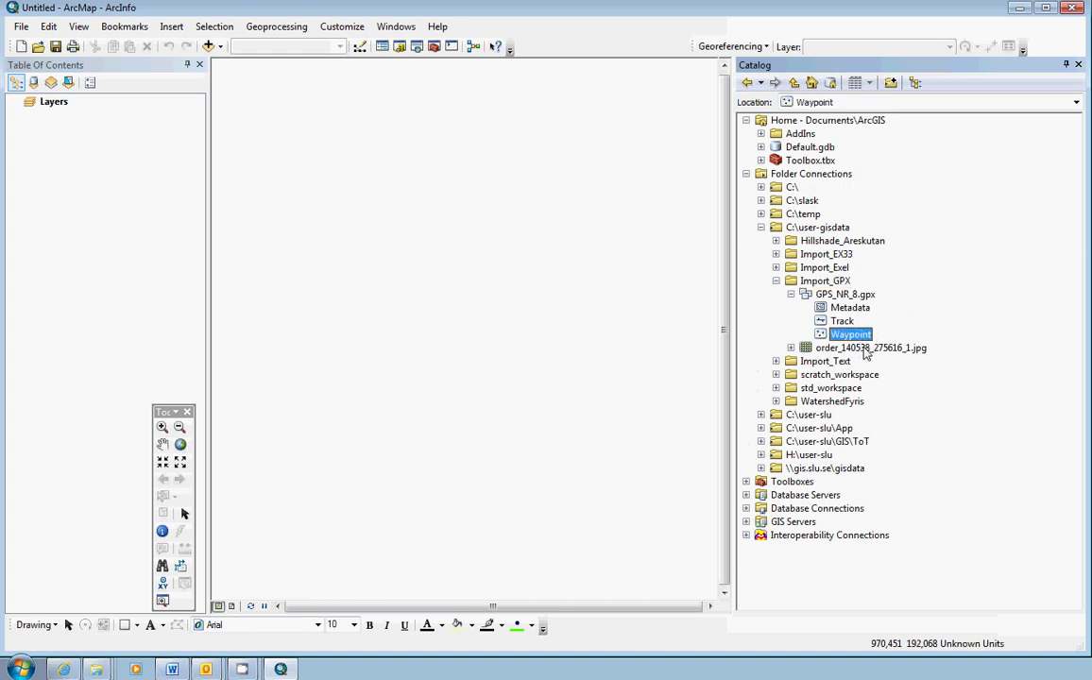
pyautogui.press('Up')
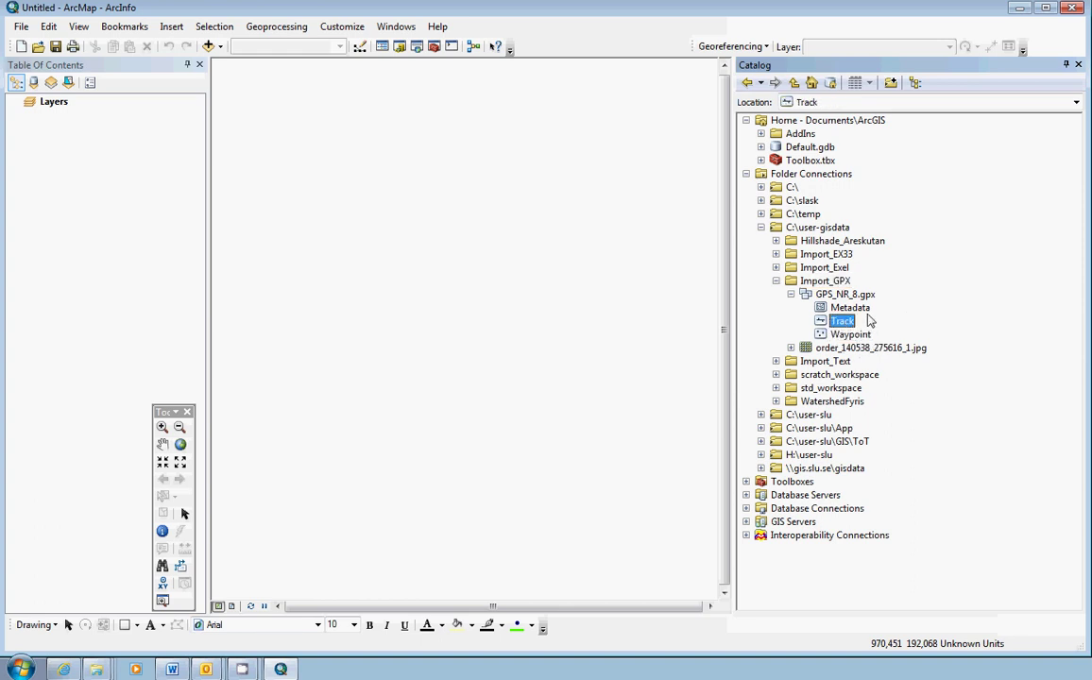
pyautogui.press('Up')
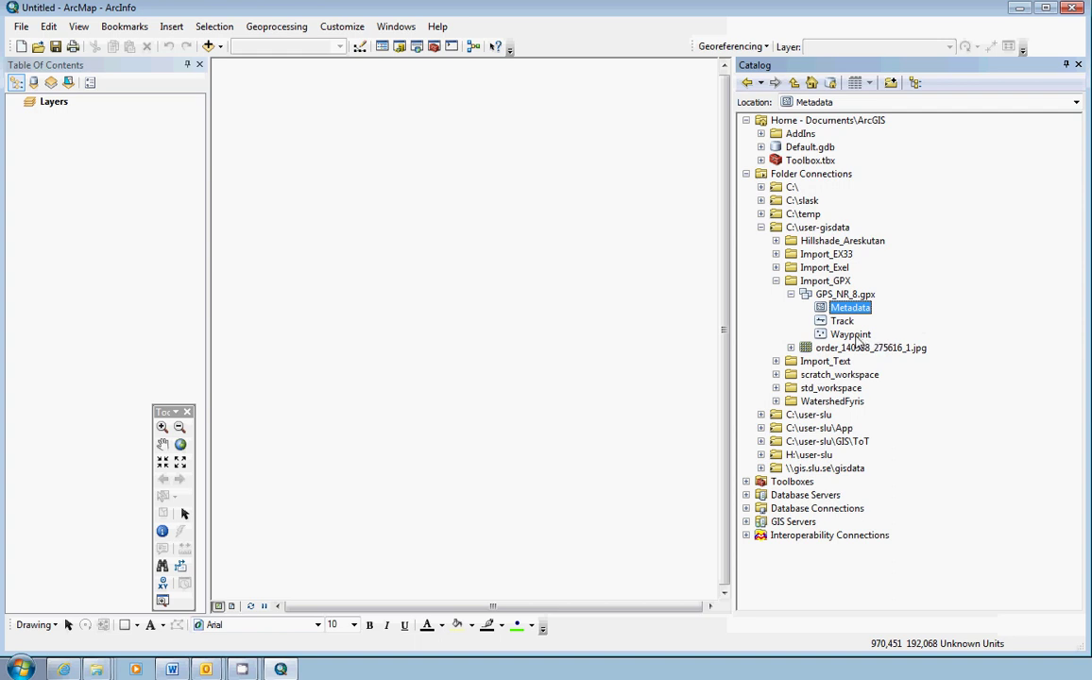
pyautogui.click(857, 335)
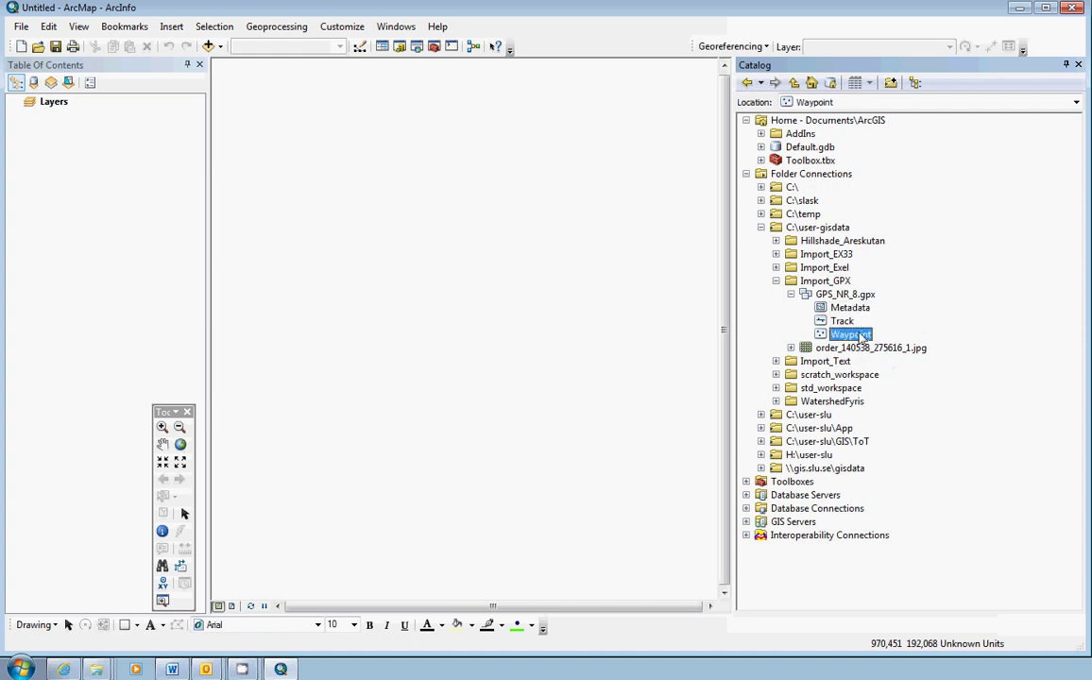
pyautogui.press('Up')
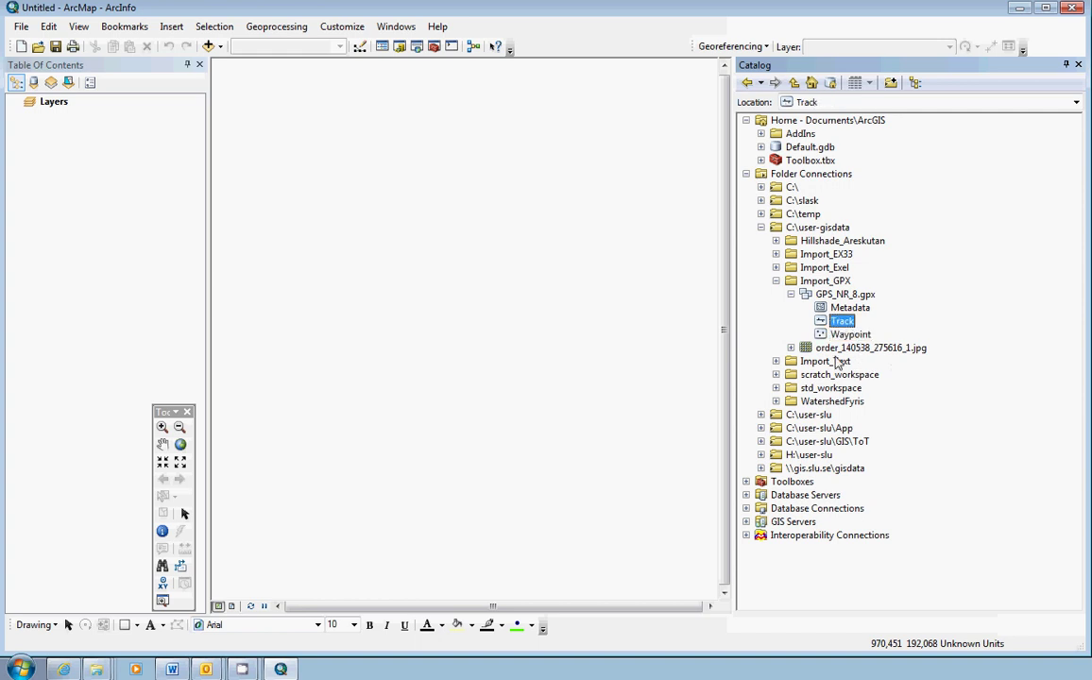
pyautogui.click(840, 349)
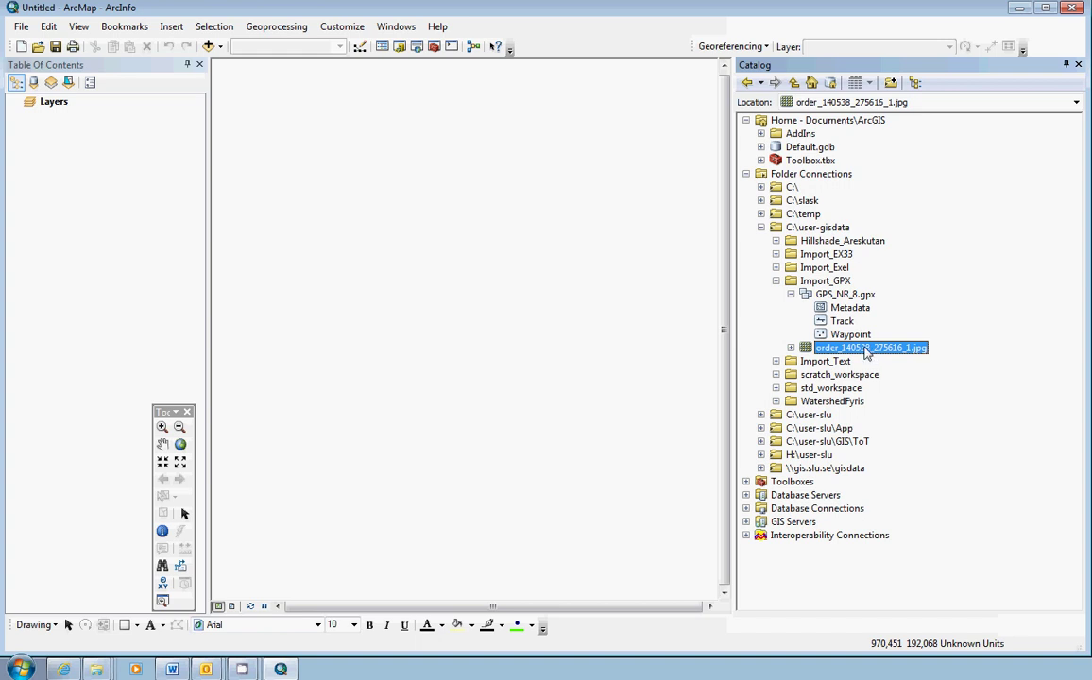
# Show order_140538_275616_1.jpg's Raster Dataset Properties down to its Undefined spatial reference
pyautogui.rightClick(866, 353)
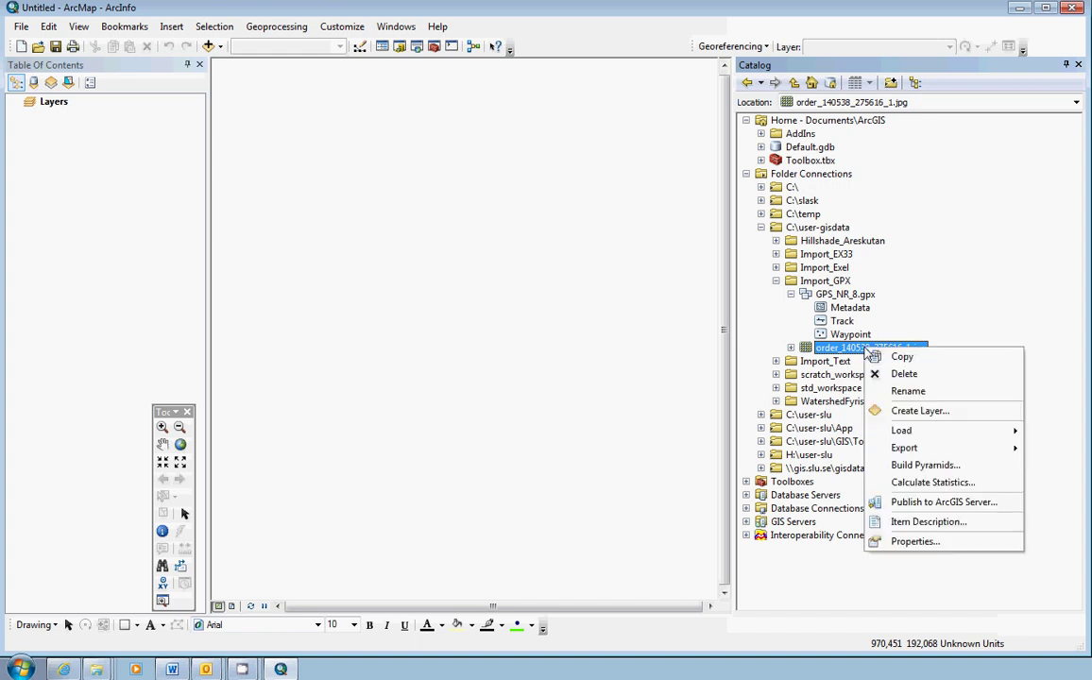
pyautogui.click(914, 541)
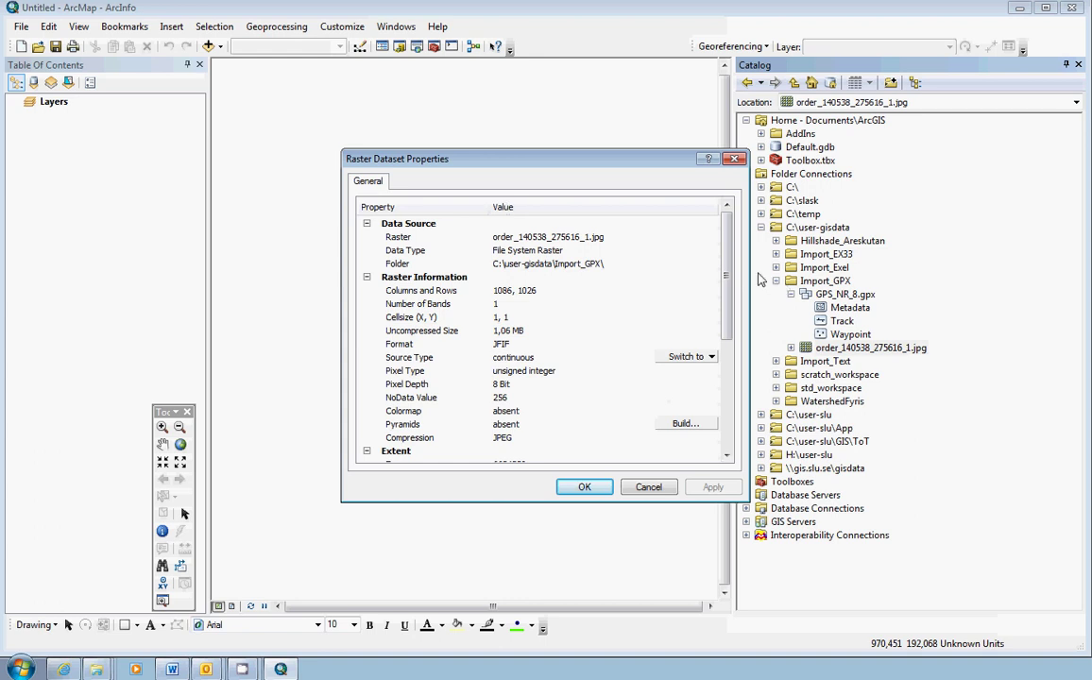
pyautogui.moveTo(727, 289); pyautogui.dragTo(725, 378)
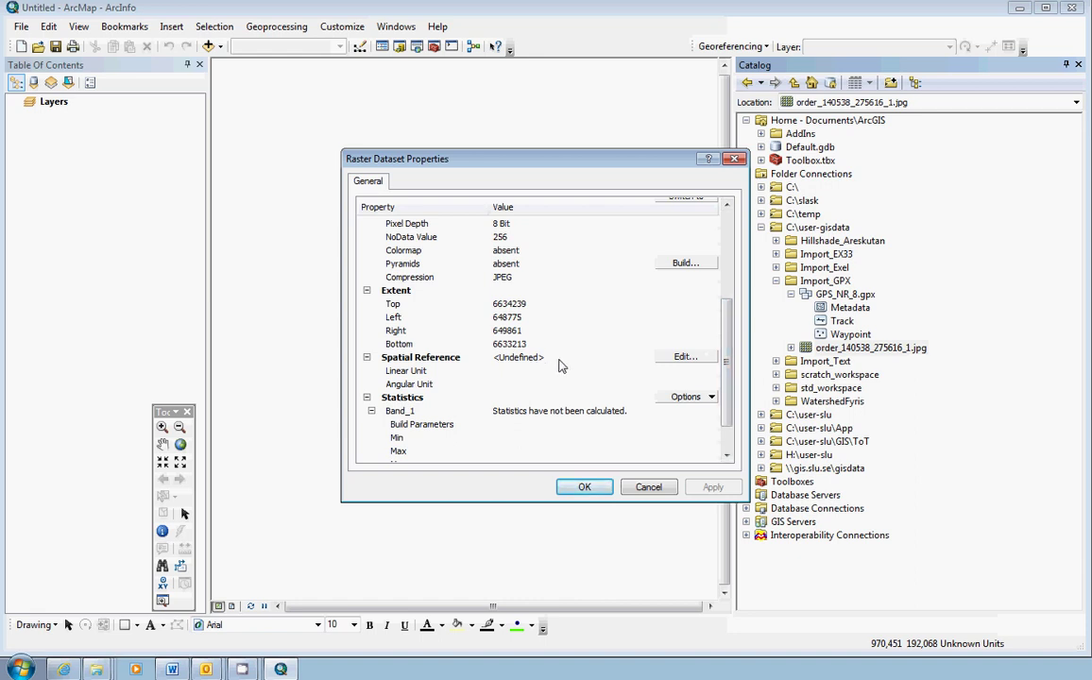
# Browse the orthophoto's predefined coordinate systems to Projected > National Grids > Sweden
pyautogui.click(687, 358)
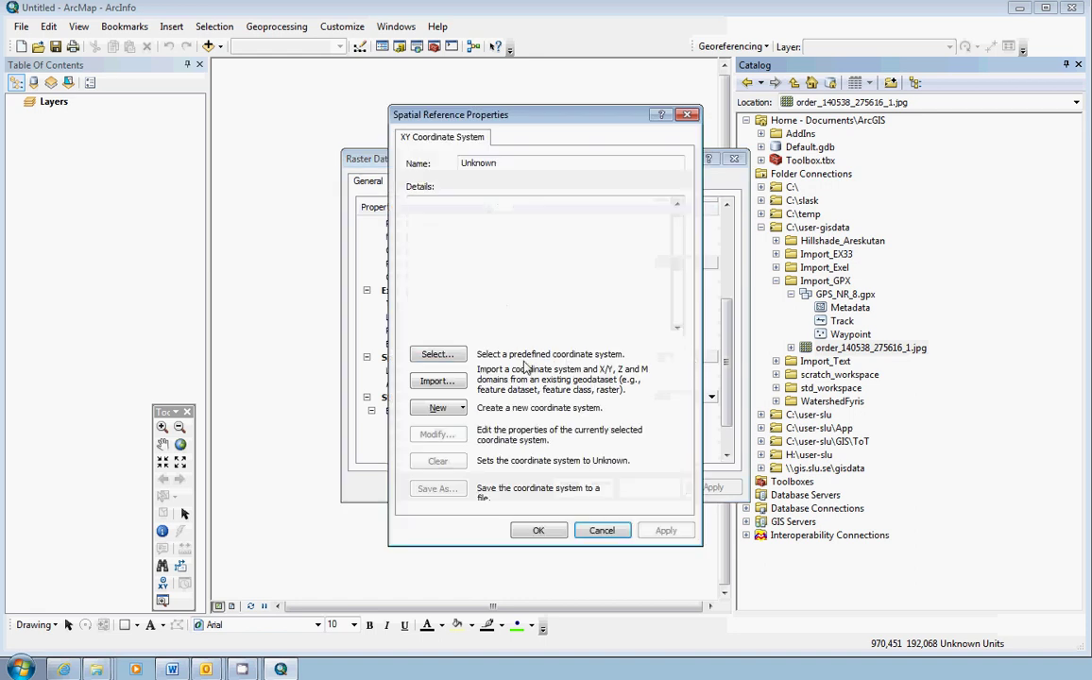
pyautogui.click(437, 355)
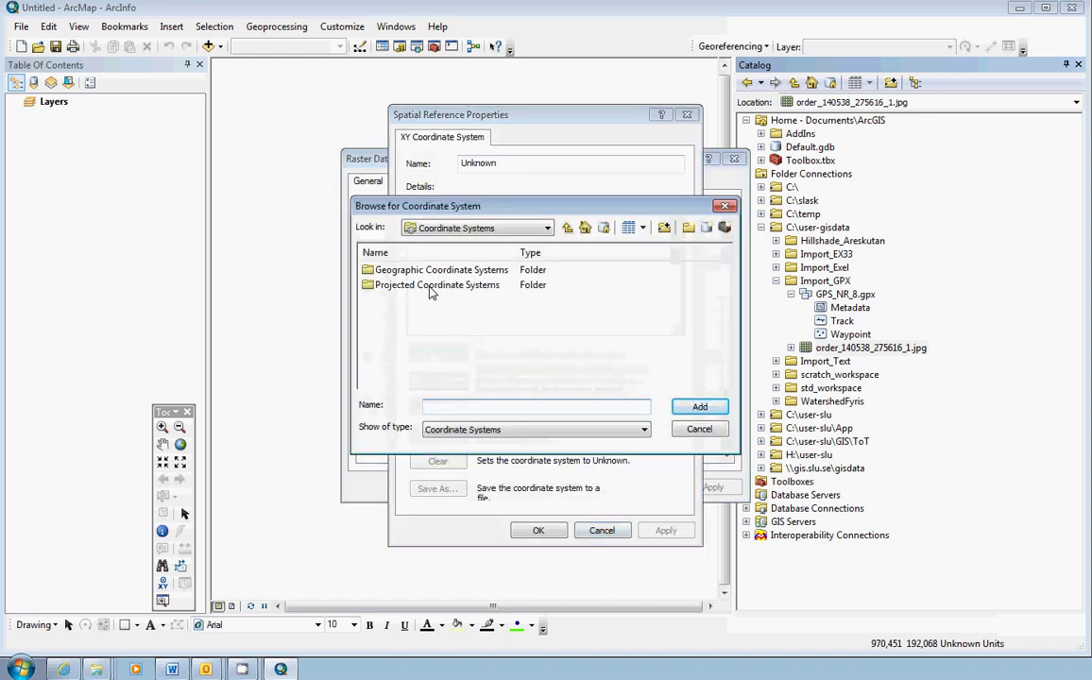
pyautogui.doubleClick(425, 284)
pyautogui.doubleClick(419, 329)
pyautogui.scroll(-5, 415, 350)
pyautogui.click(414, 373)
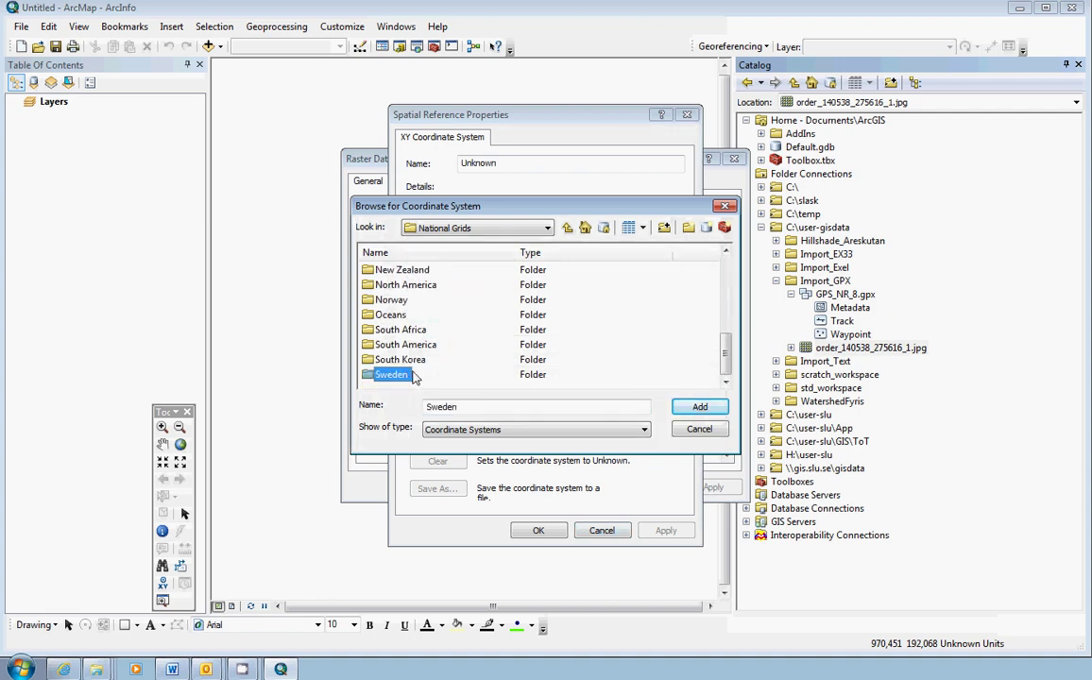
pyautogui.click(415, 374)
pyautogui.click(395, 383)
pyautogui.click(396, 377)
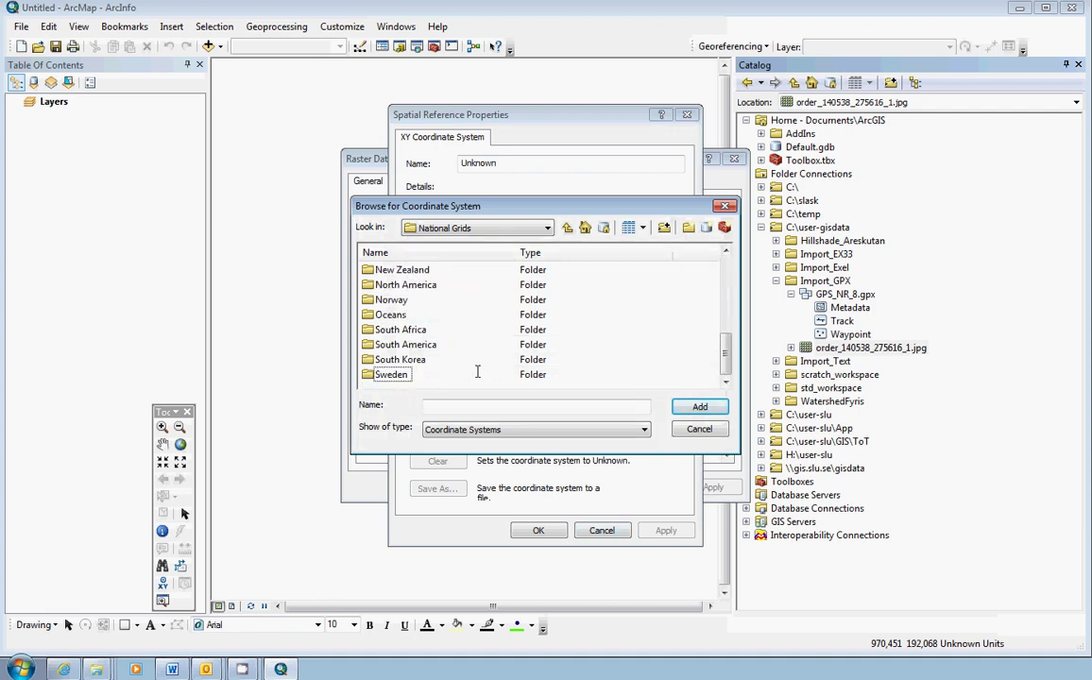
pyautogui.click(395, 360)
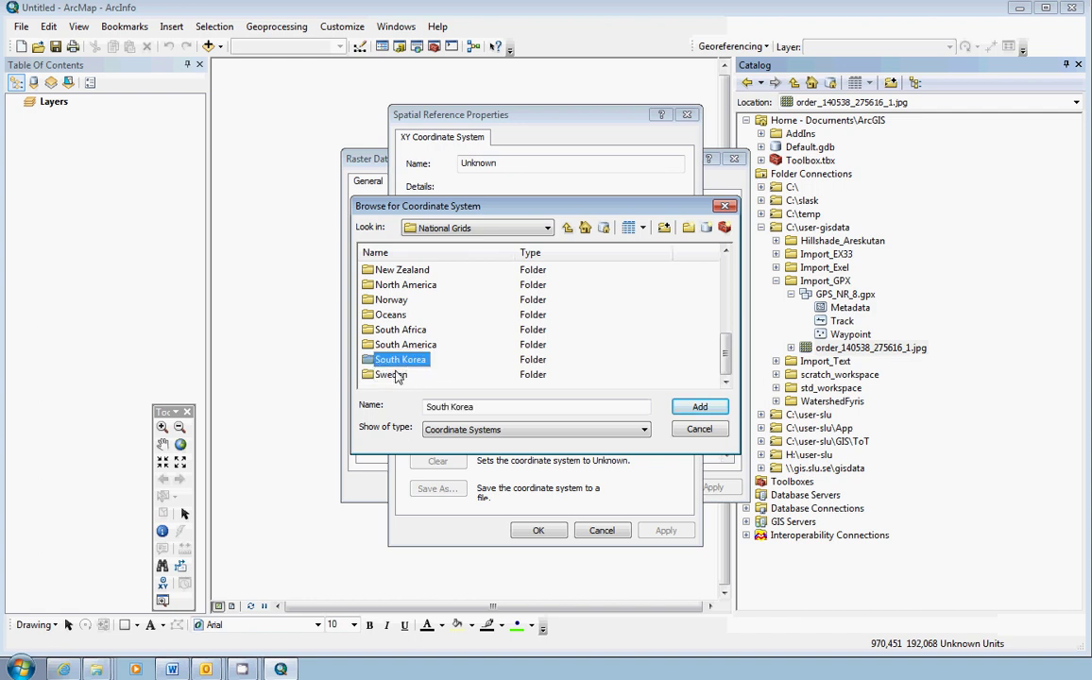
pyautogui.doubleClick(397, 375)
# Apply SWEREF99 TM as the orthophoto's spatial reference and close its properties
pyautogui.moveTo(726, 273); pyautogui.dragTo(727, 387)
pyautogui.click(415, 375)
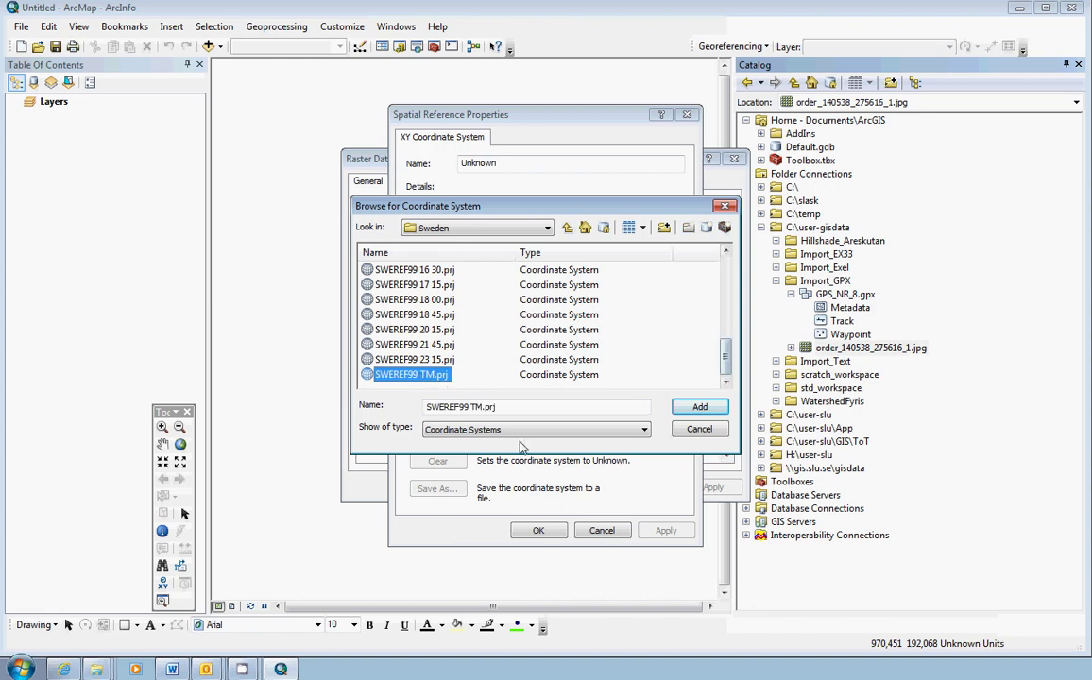
pyautogui.click(698, 412)
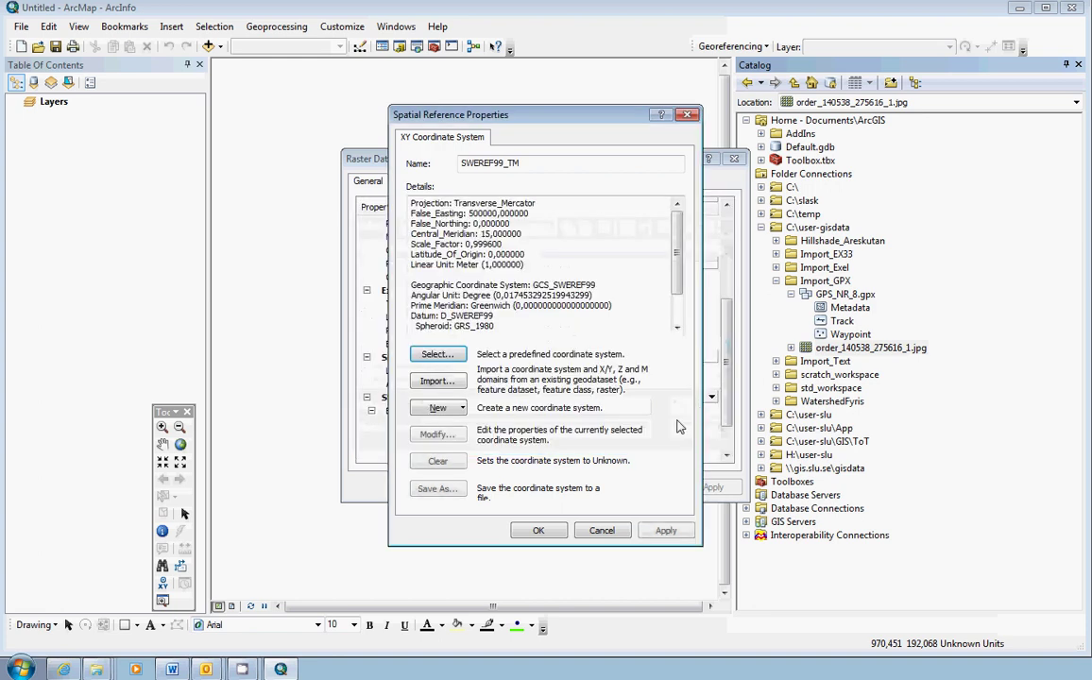
pyautogui.click(553, 532)
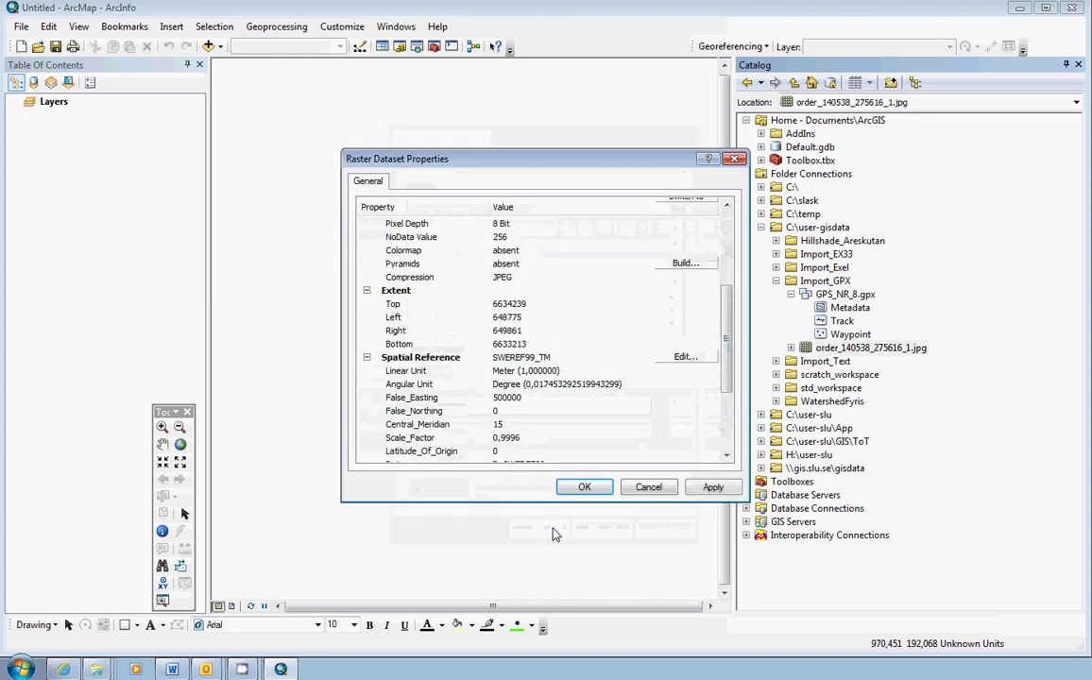
pyautogui.click(586, 487)
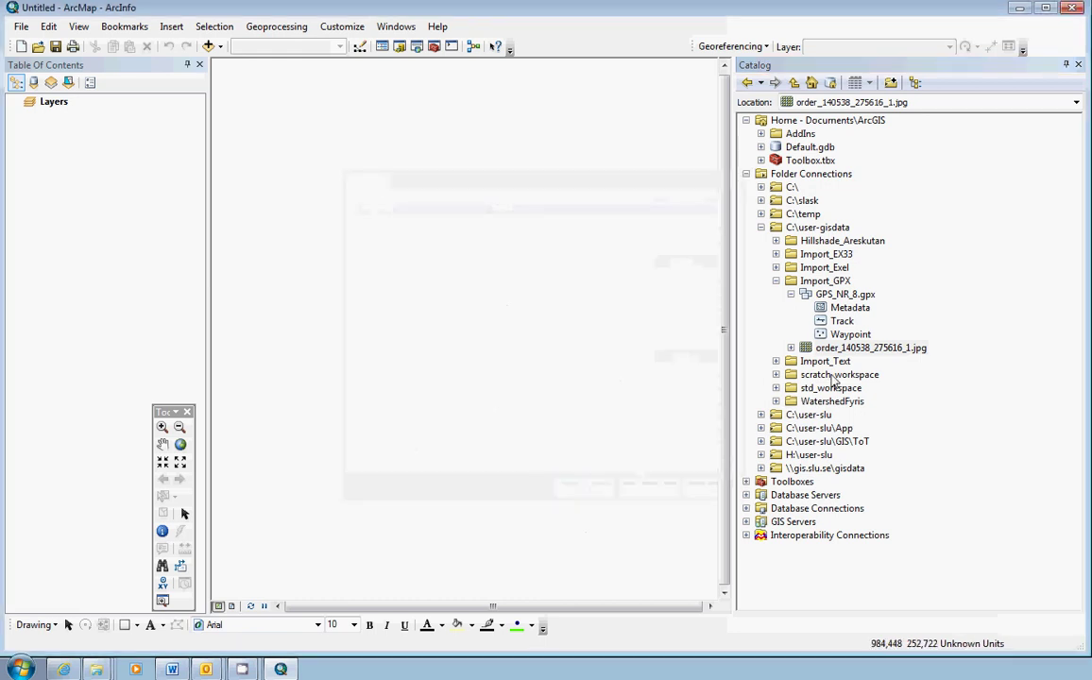
# Drag order_140538_275616_1.jpg into the Table of Contents, declining pyramid creation
pyautogui.moveTo(874, 350); pyautogui.dragTo(76, 183)
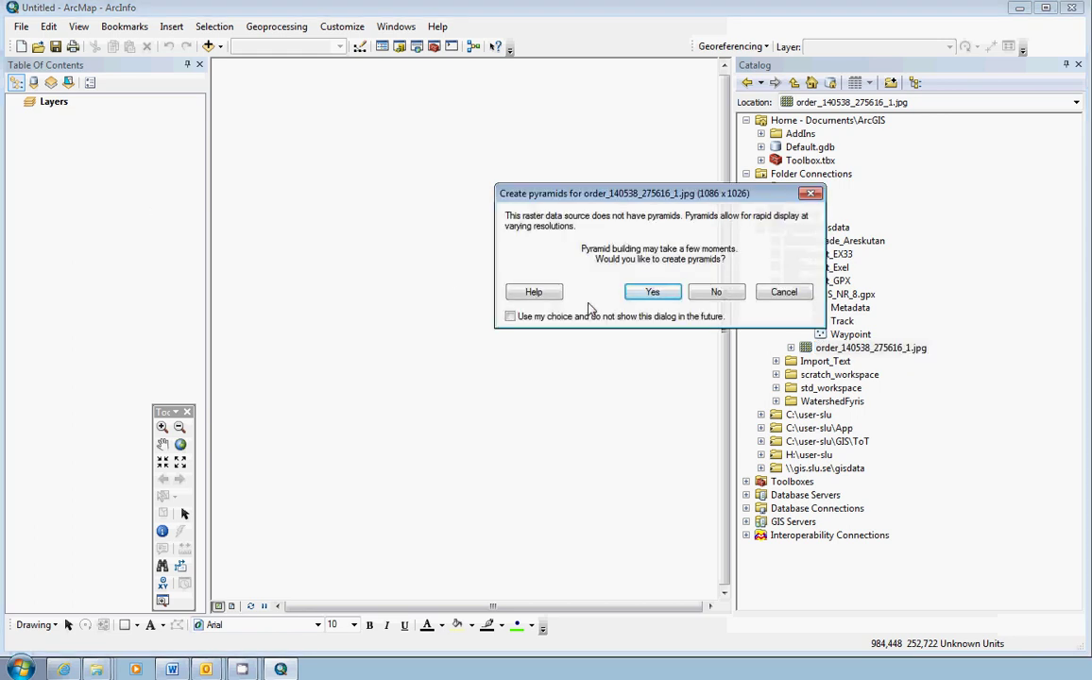
pyautogui.click(717, 295)
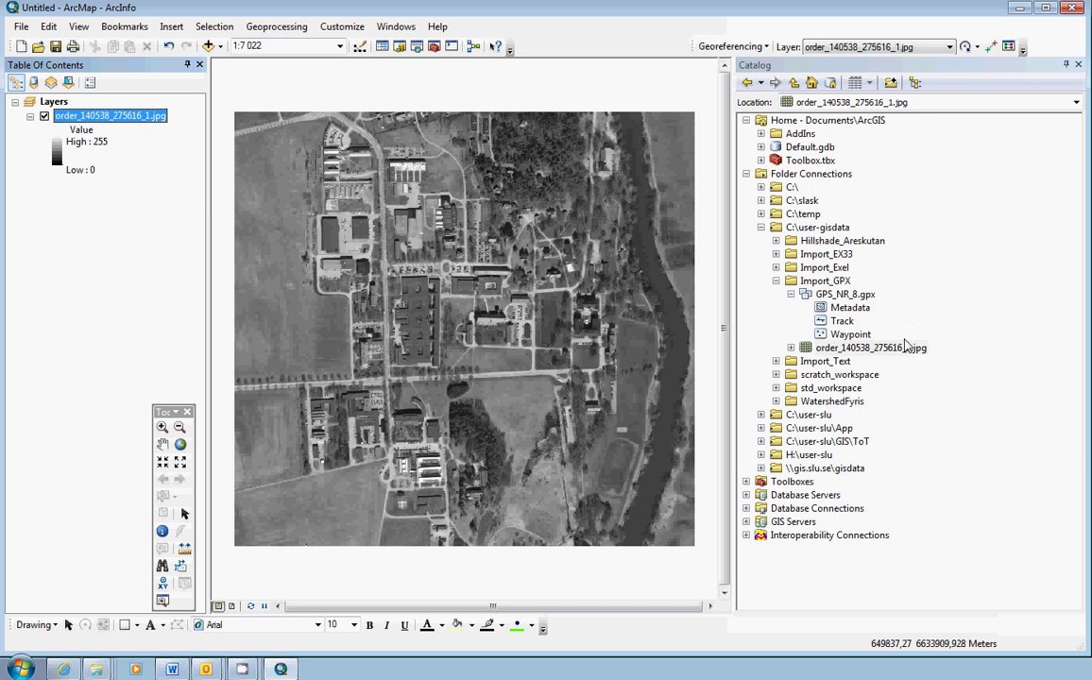
# Add the Waypoint layer, transforming GCS_WGS_1984 with SWEREF99_To_WGS_1984_1
pyautogui.click(855, 335)
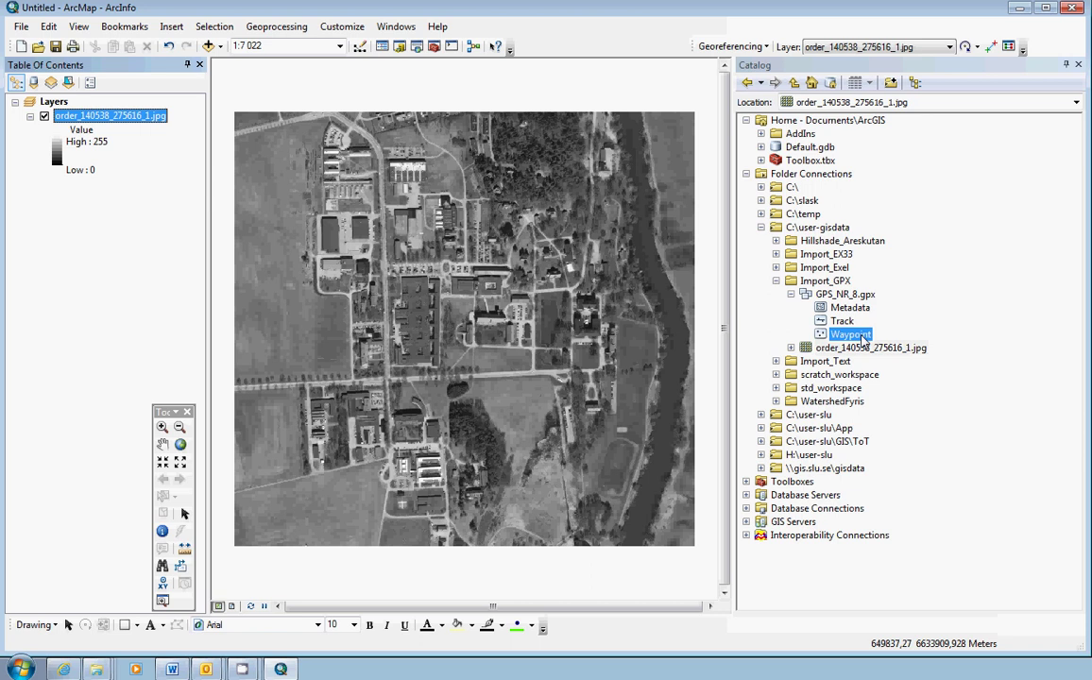
pyautogui.moveTo(862, 340); pyautogui.dragTo(85, 113)
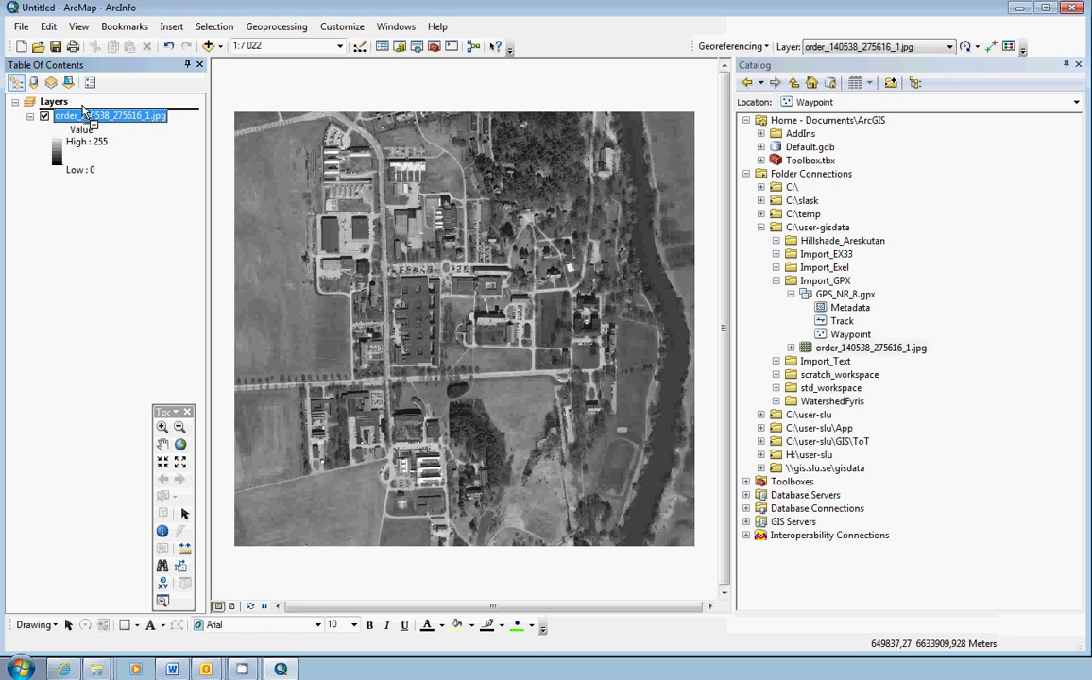
pyautogui.moveTo(85, 112); pyautogui.dragTo(85, 112)
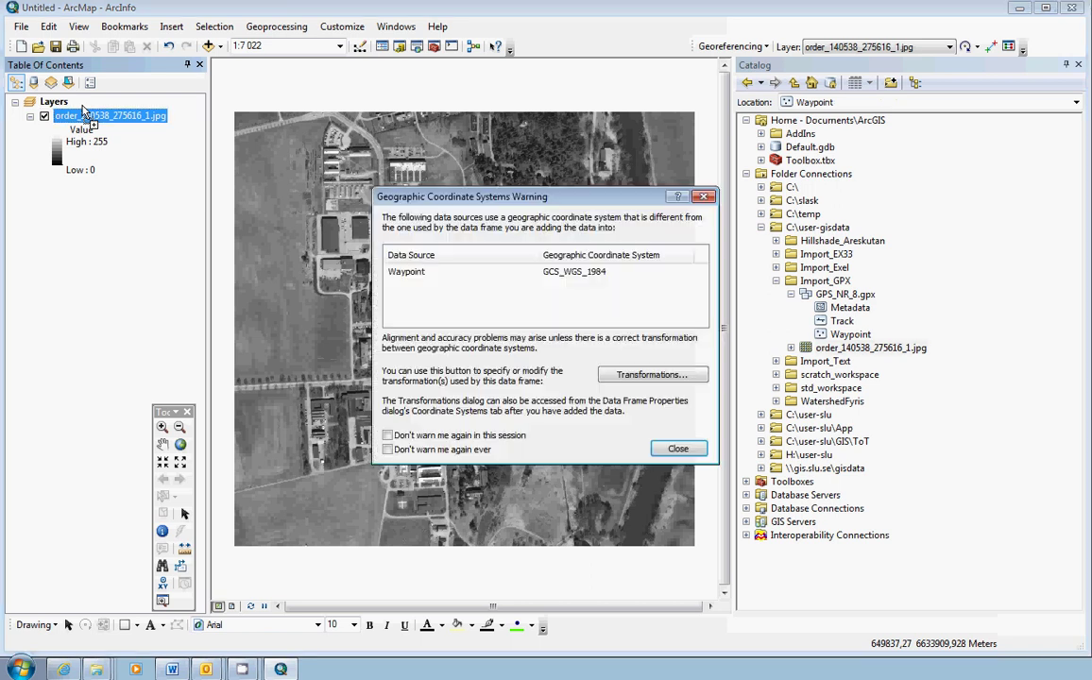
pyautogui.click(658, 376)
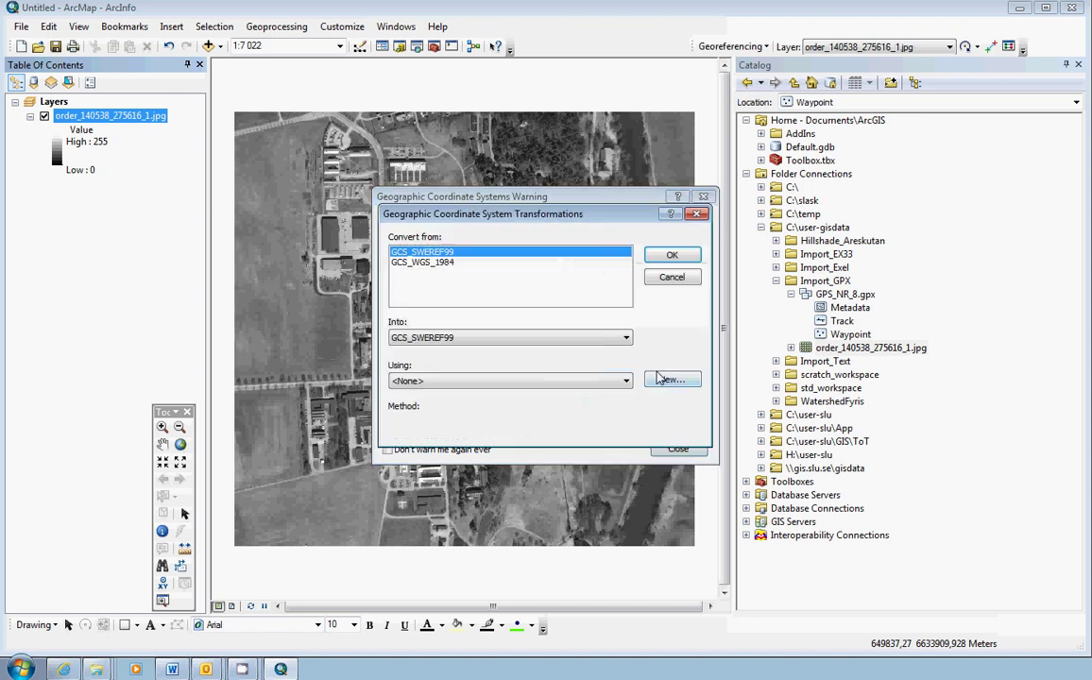
pyautogui.click(440, 263)
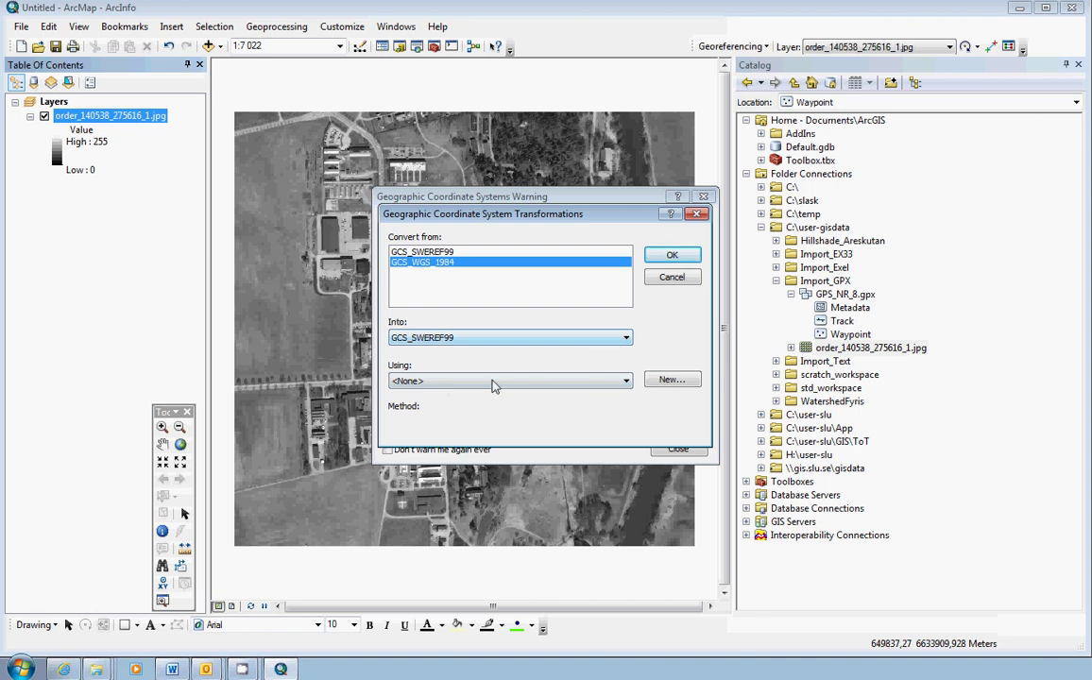
pyautogui.click(624, 381)
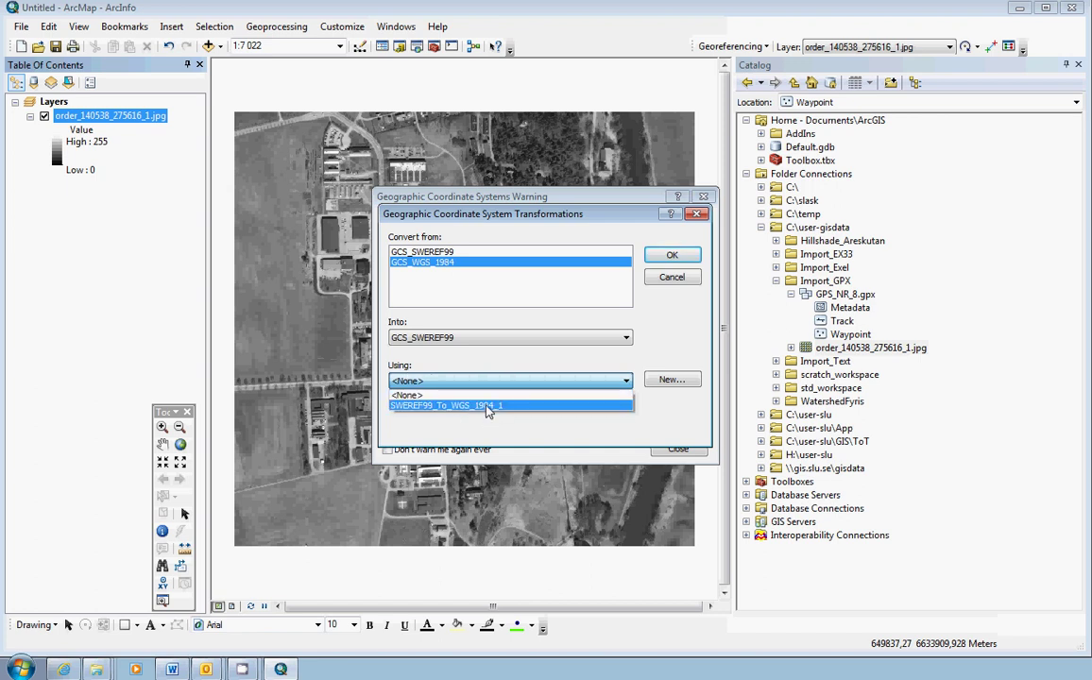
pyautogui.click(488, 406)
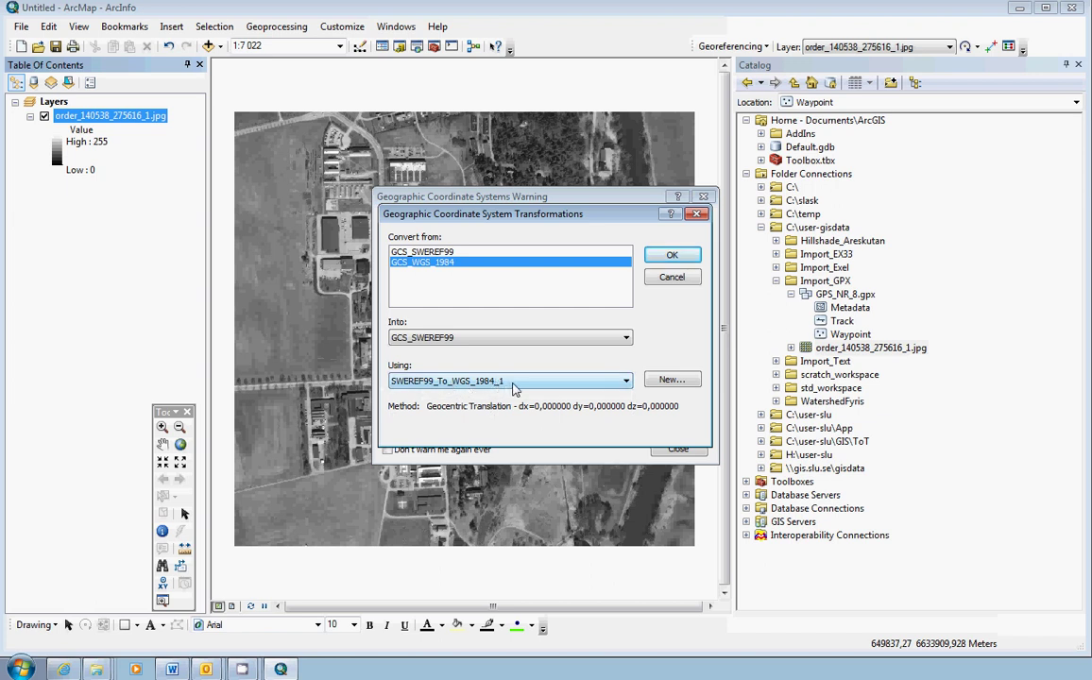
pyautogui.click(669, 256)
pyautogui.click(680, 450)
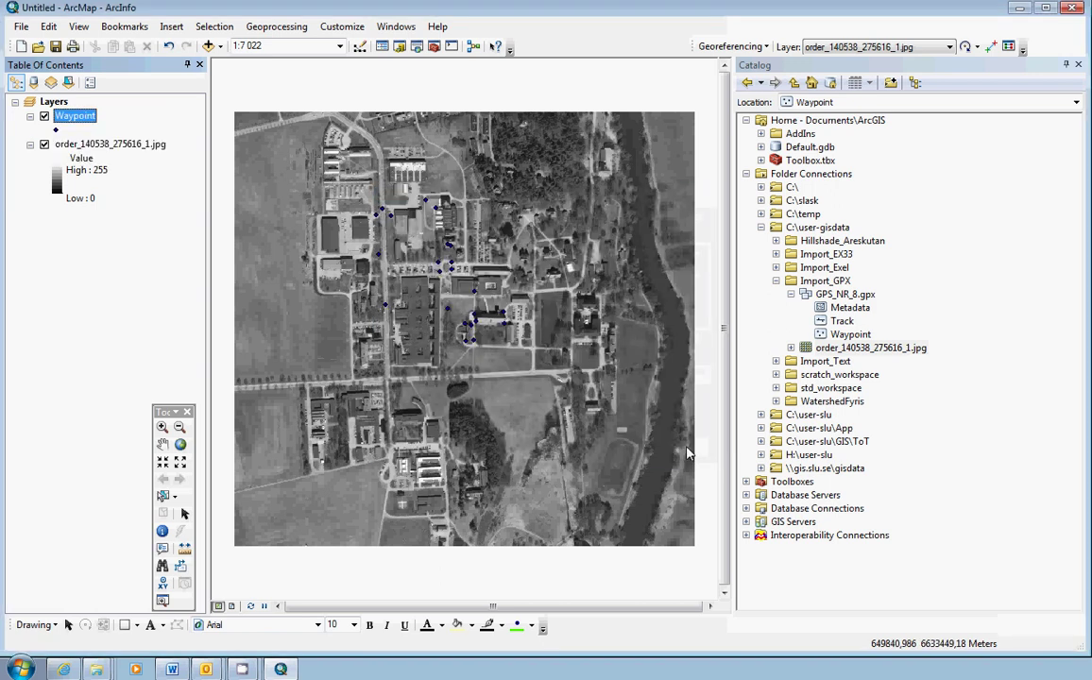
# Add the Track layer, transforming GCS_WGS_1984 with SWEREF99_To_WGS_1984_1
pyautogui.click(846, 323)
pyautogui.moveTo(846, 323); pyautogui.dragTo(66, 111)
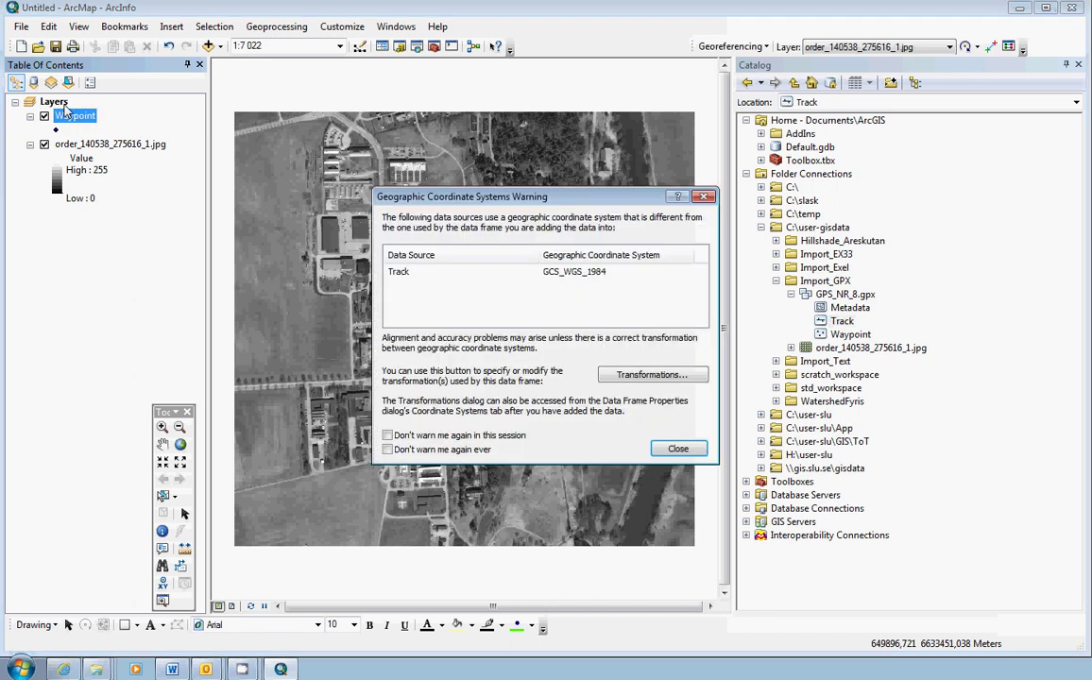
pyautogui.click(667, 376)
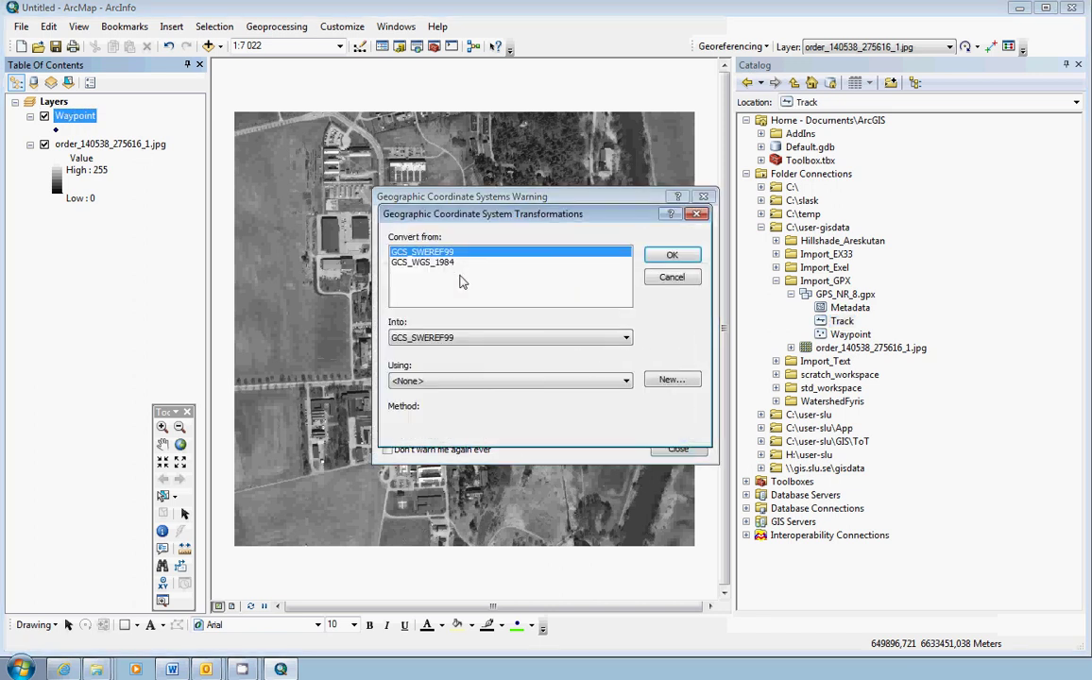
pyautogui.click(420, 262)
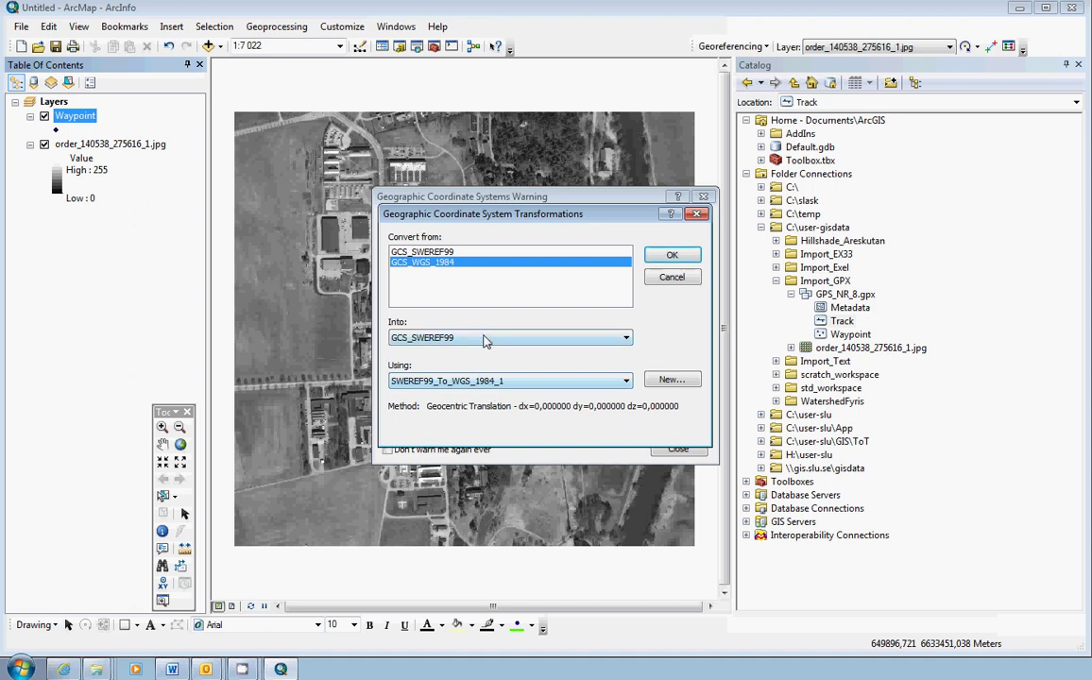
pyautogui.click(515, 380)
pyautogui.click(525, 395)
pyautogui.click(673, 256)
pyautogui.click(678, 448)
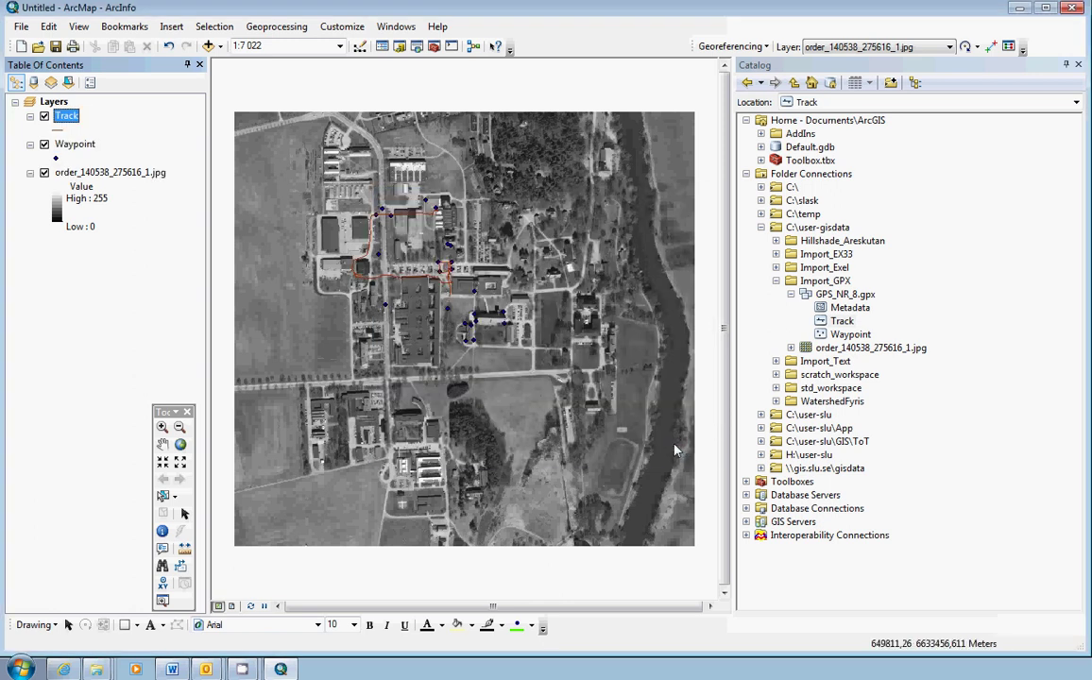
# Give the Waypoint symbol red colour and size 8
pyautogui.click(57, 159)
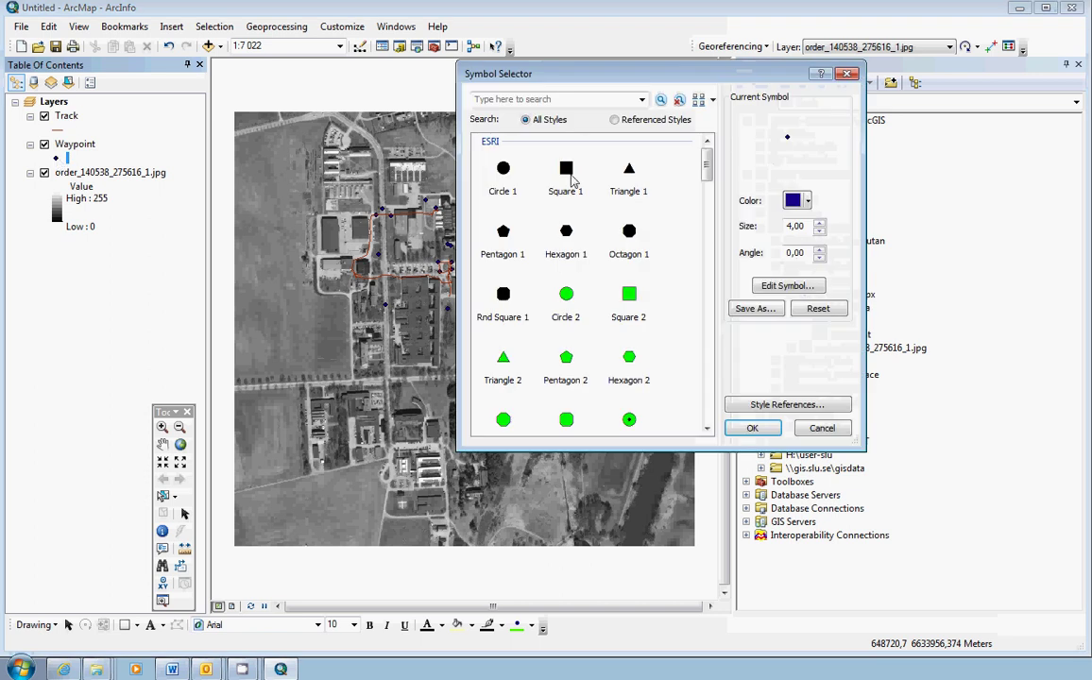
pyautogui.click(796, 202)
pyautogui.click(790, 268)
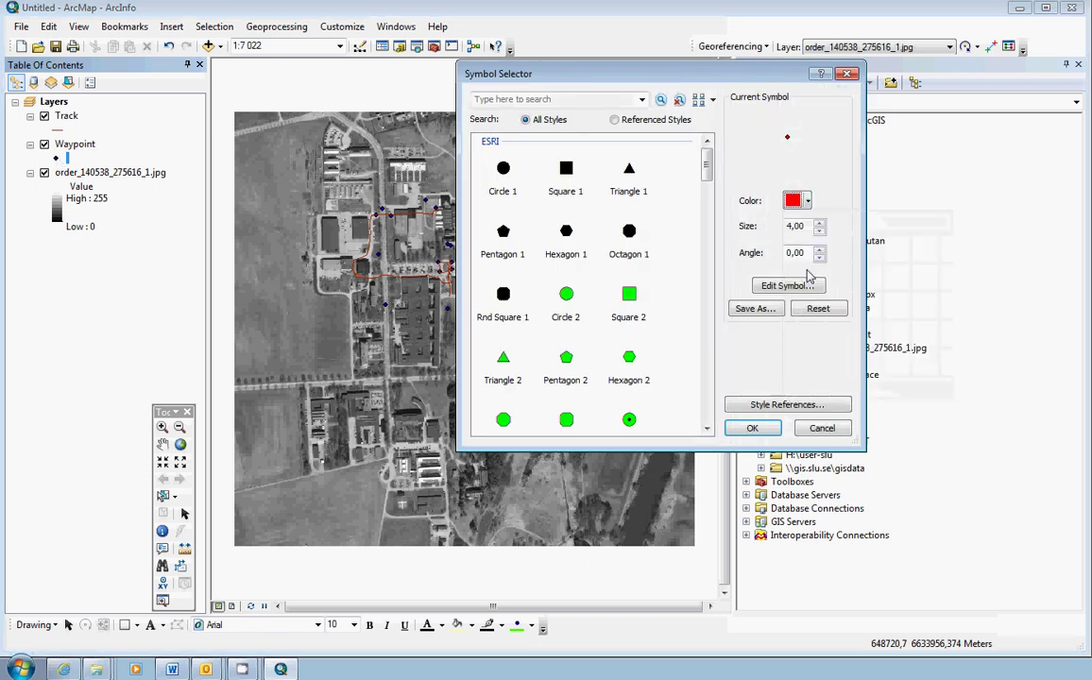
pyautogui.doubleClick(810, 227)
pyautogui.write('8')
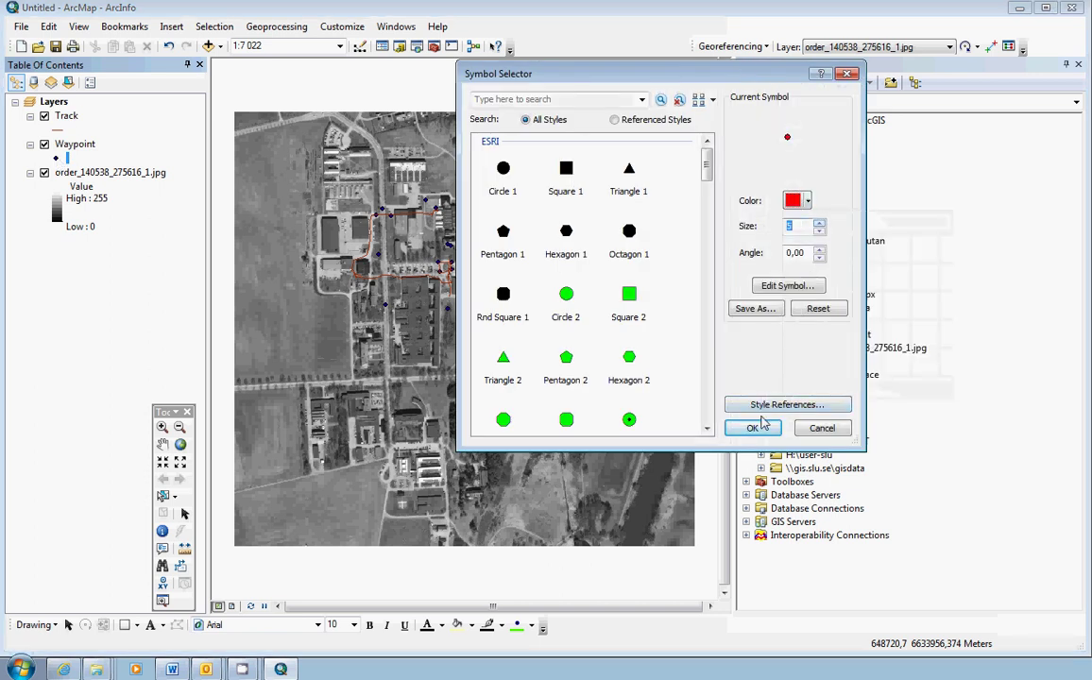
pyautogui.click(751, 428)
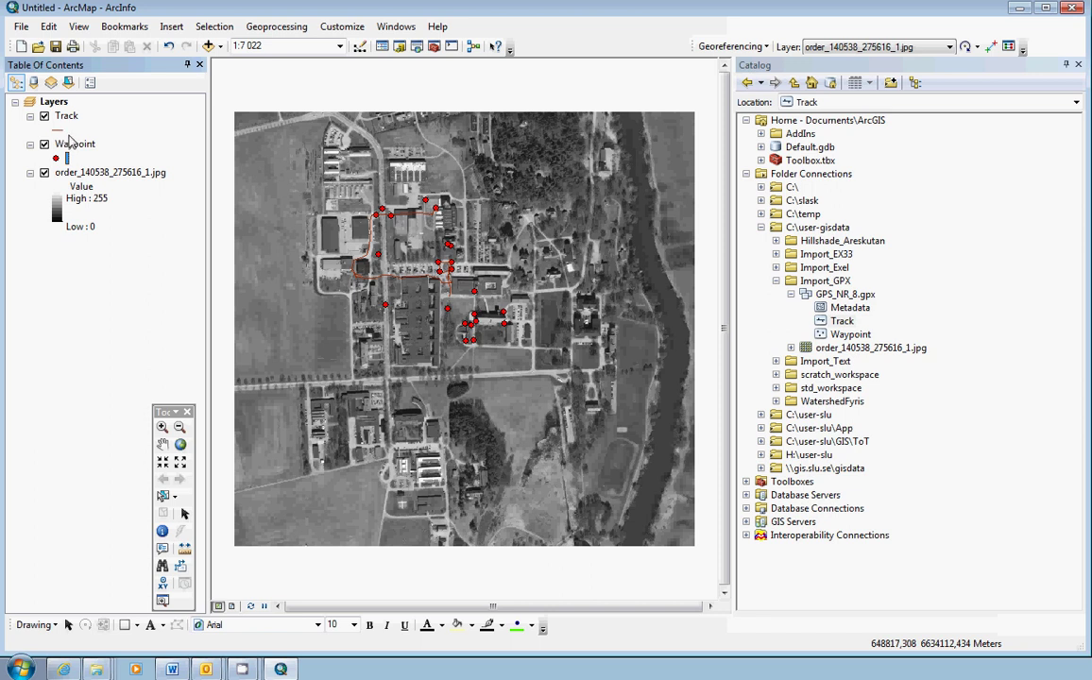
# Start exporting the Waypoint layer's data using the data frame's coordinate system
pyautogui.click(72, 145)
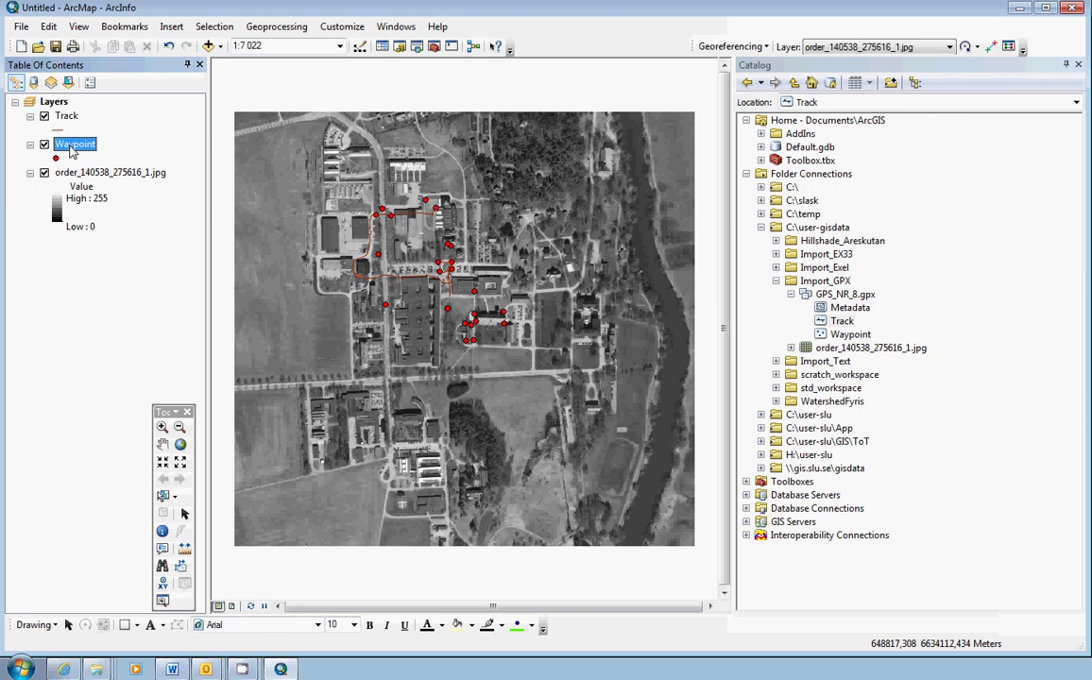
pyautogui.rightClick(72, 151)
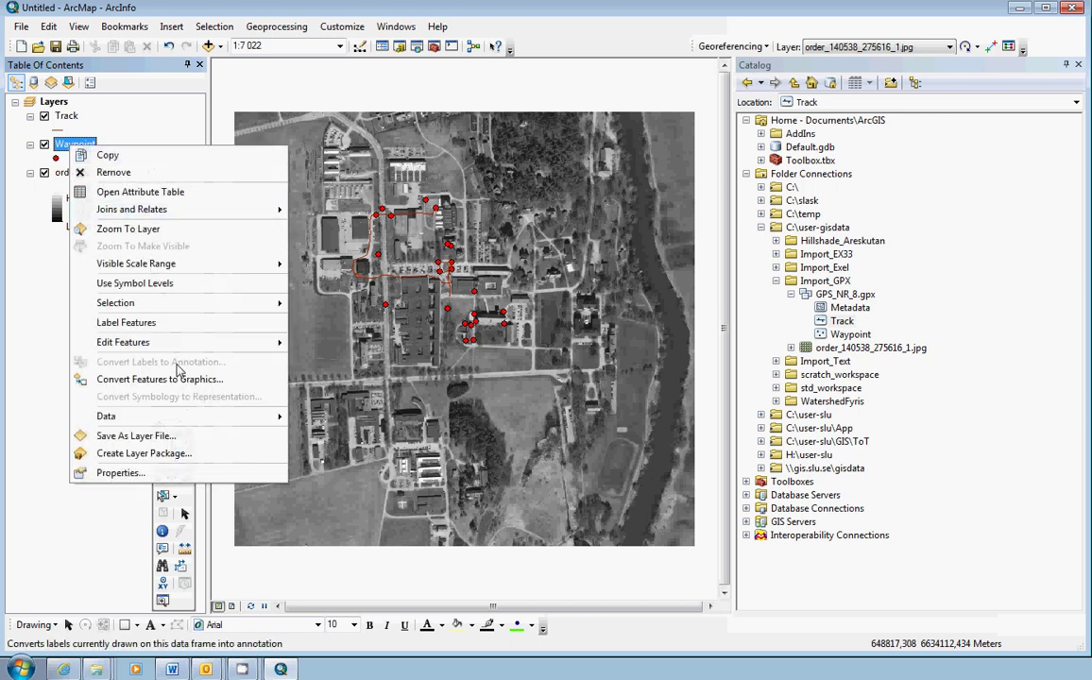
pyautogui.moveTo(177, 421)
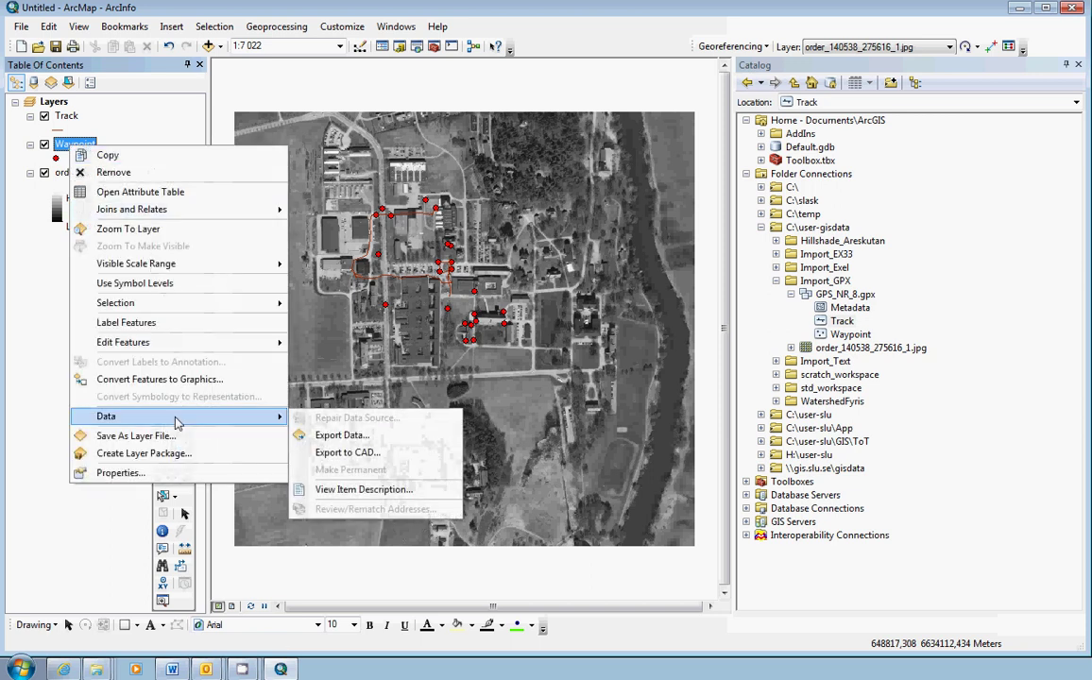
pyautogui.click(364, 442)
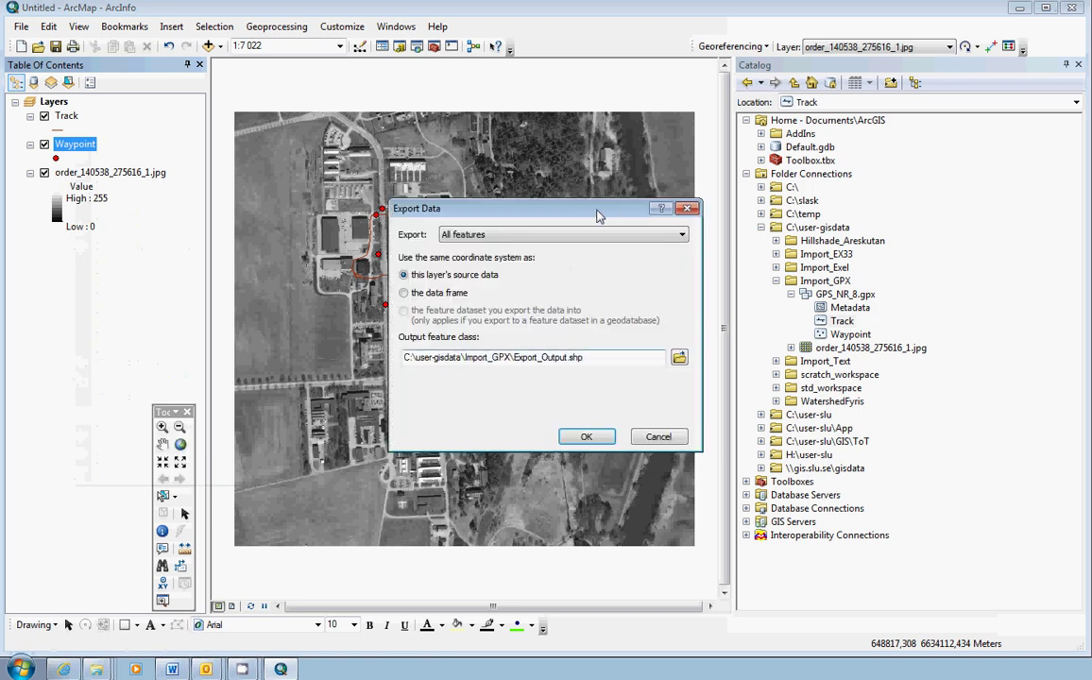
pyautogui.moveTo(597, 217); pyautogui.dragTo(517, 176)
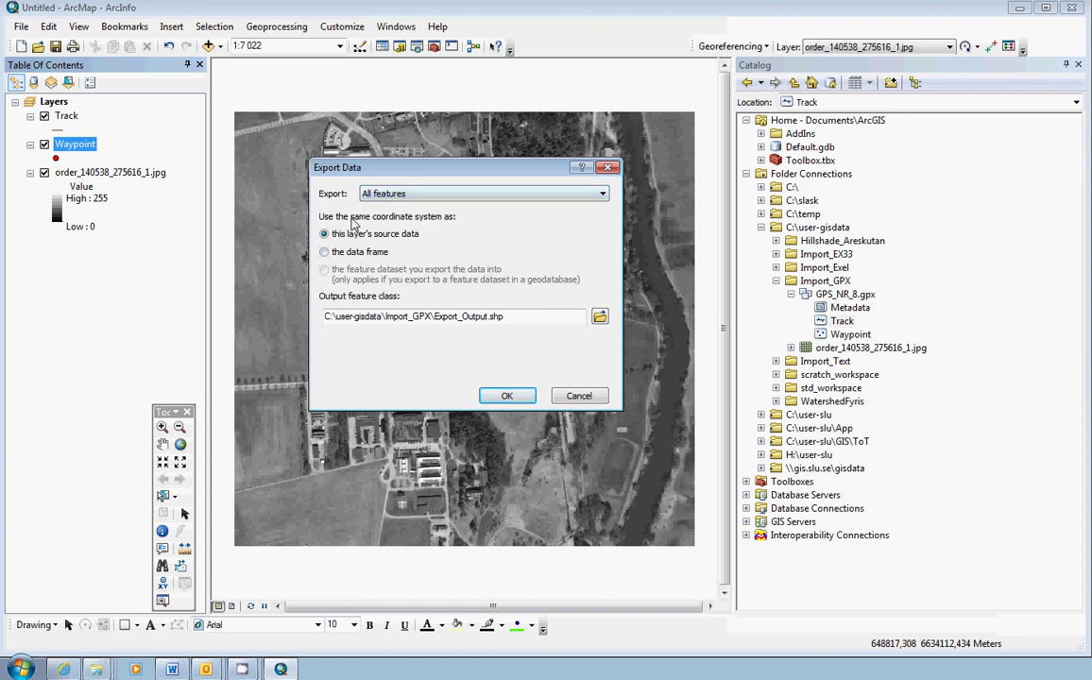
pyautogui.click(355, 252)
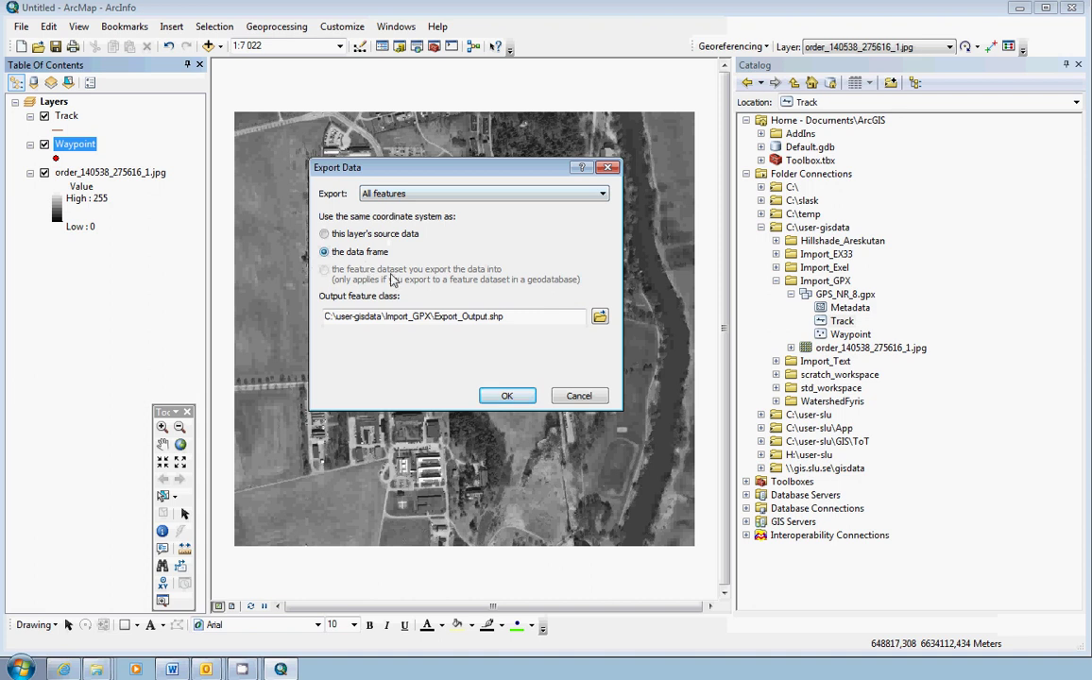
# Save the export as wpts Shapefile in Import_GPX and add it to the map
pyautogui.click(601, 317)
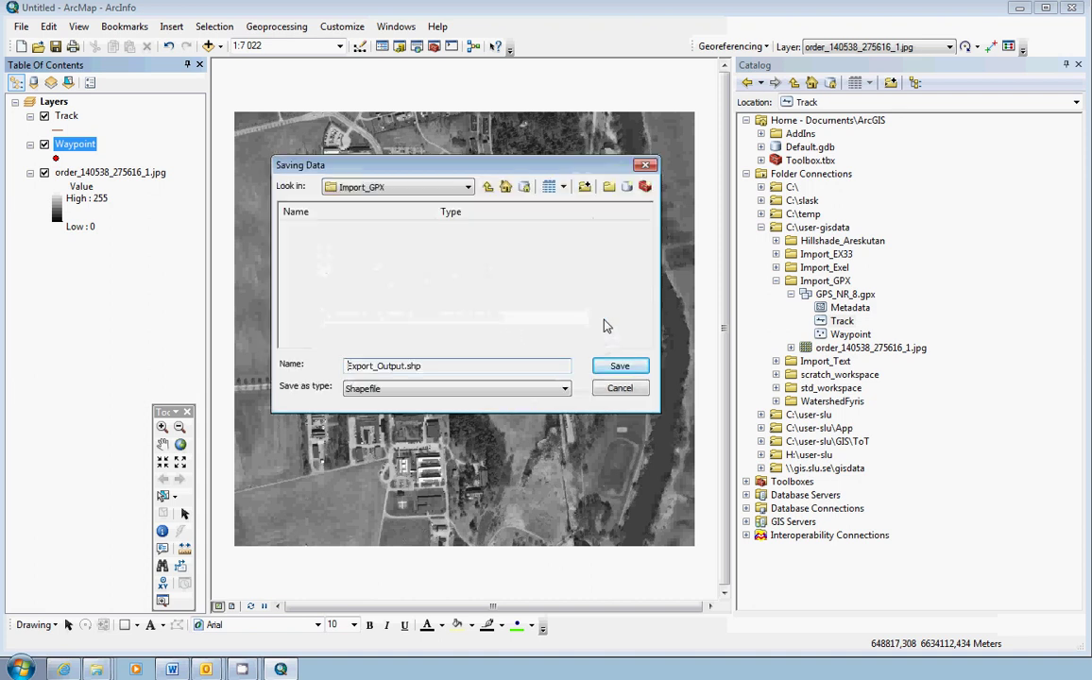
pyautogui.click(467, 187)
pyautogui.click(466, 204)
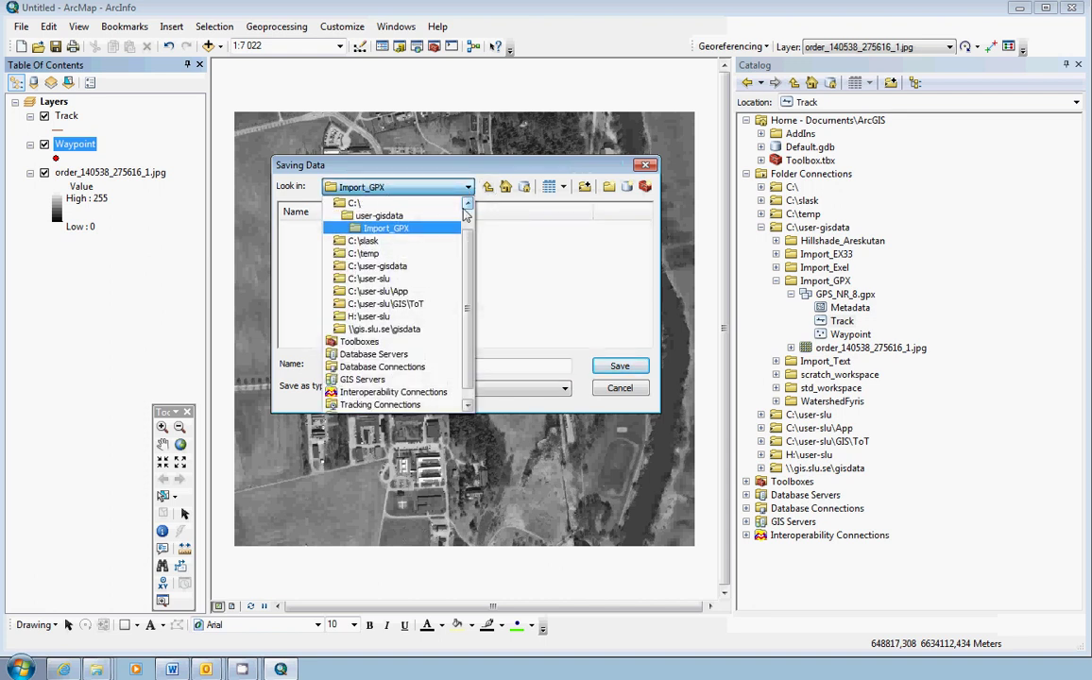
pyautogui.click(373, 226)
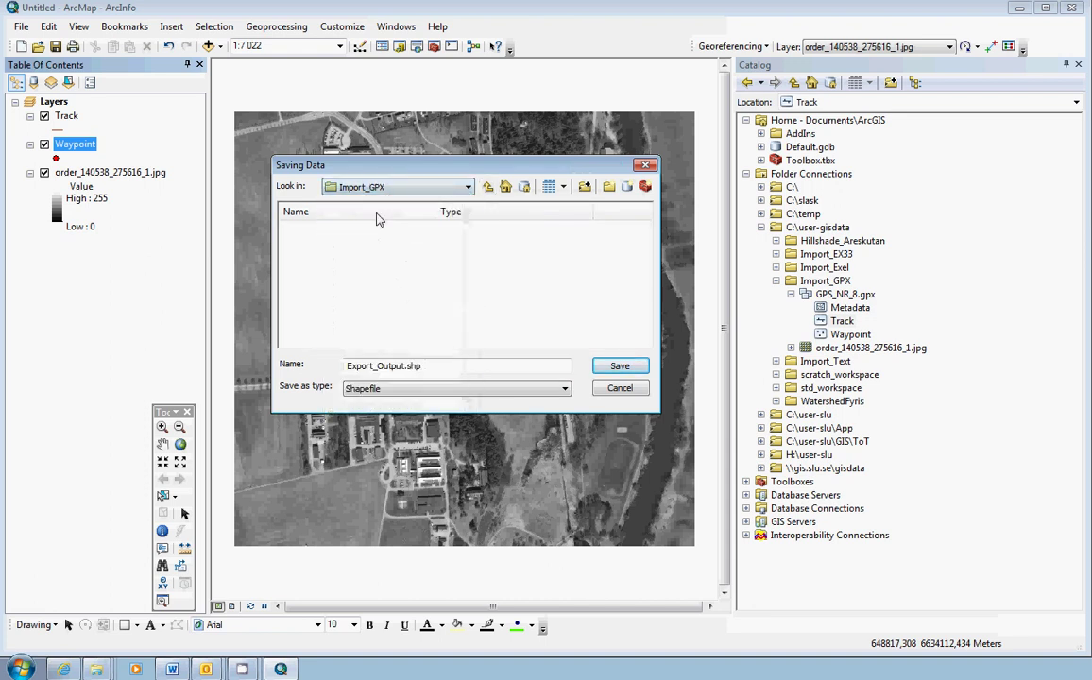
pyautogui.click(468, 188)
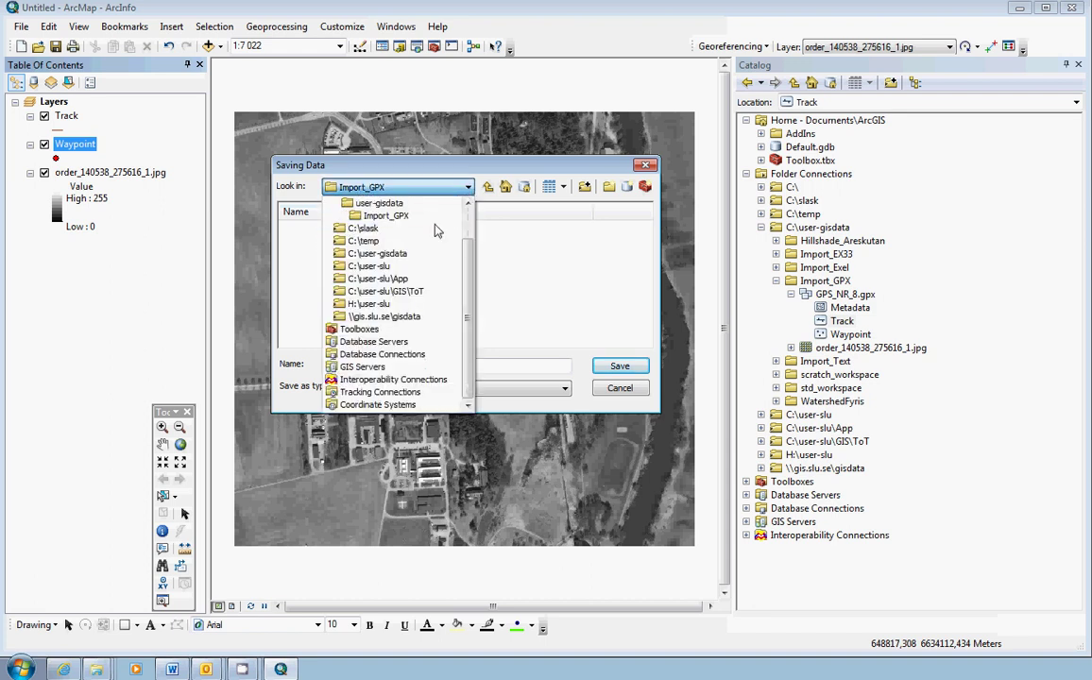
pyautogui.click(444, 214)
pyautogui.moveTo(418, 368); pyautogui.dragTo(273, 352)
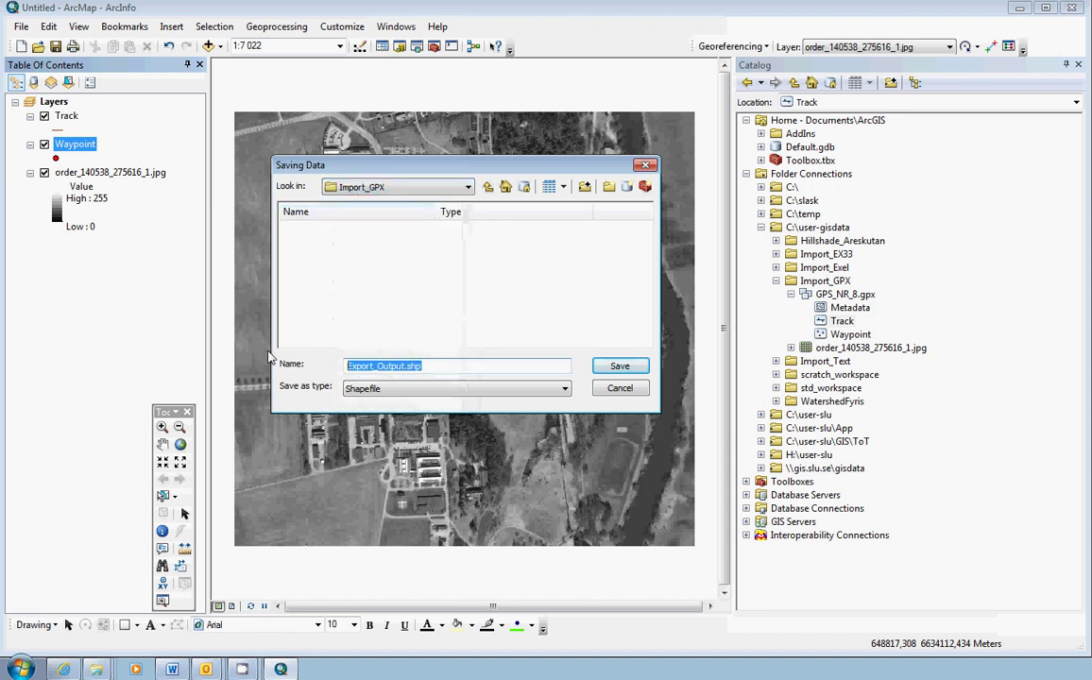
pyautogui.write('wpts')
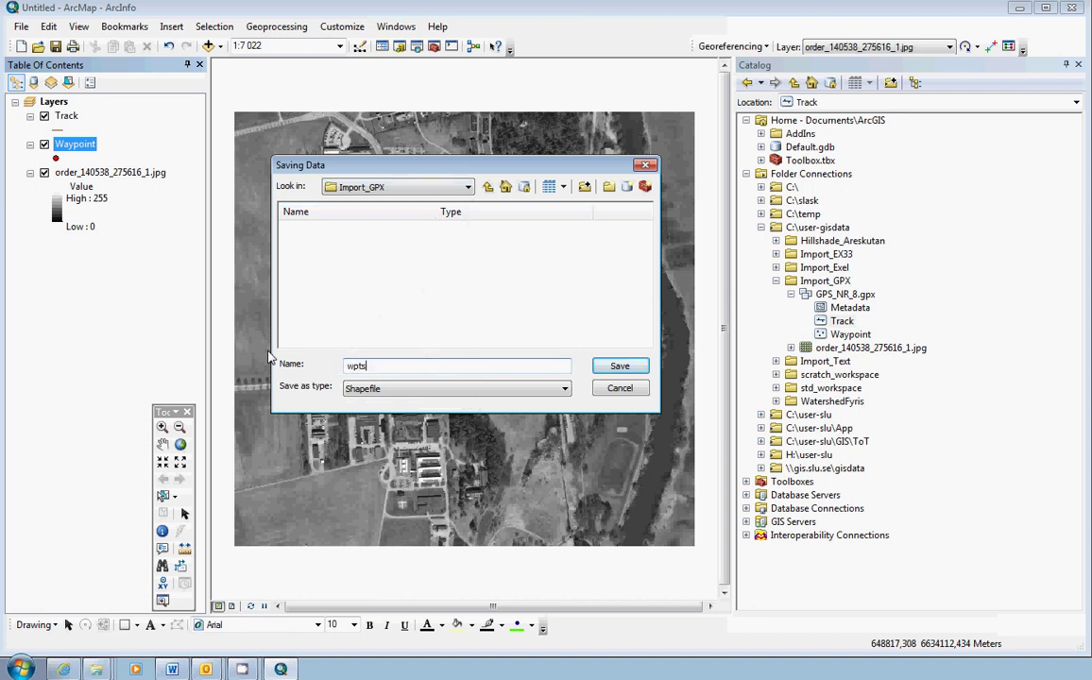
pyautogui.click(565, 388)
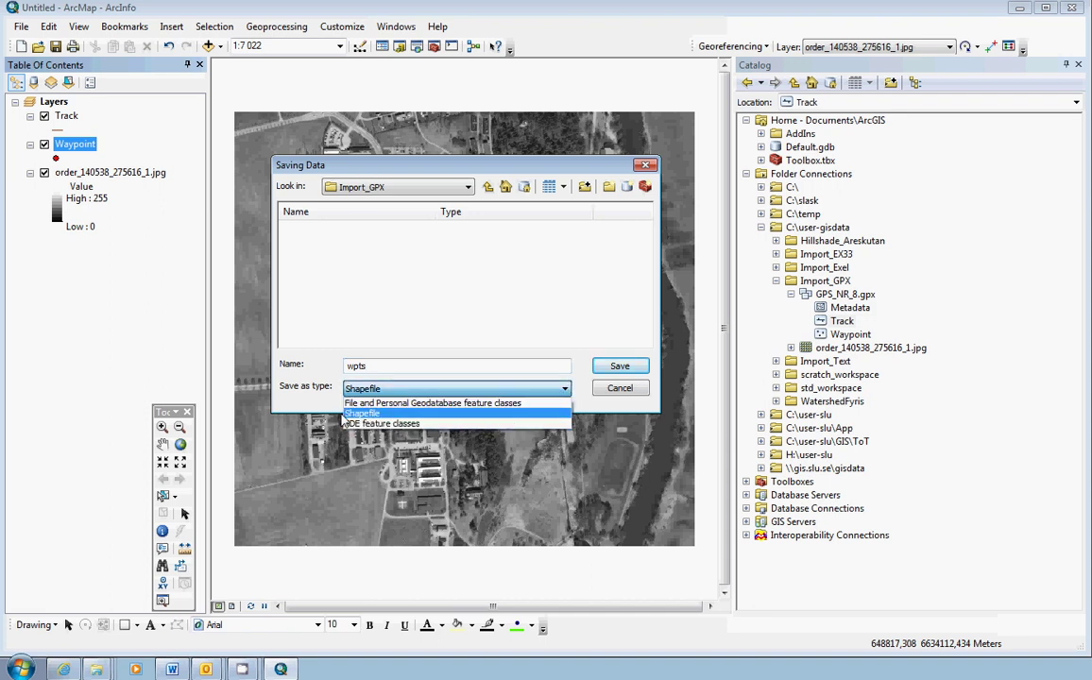
pyautogui.click(359, 414)
pyautogui.click(619, 366)
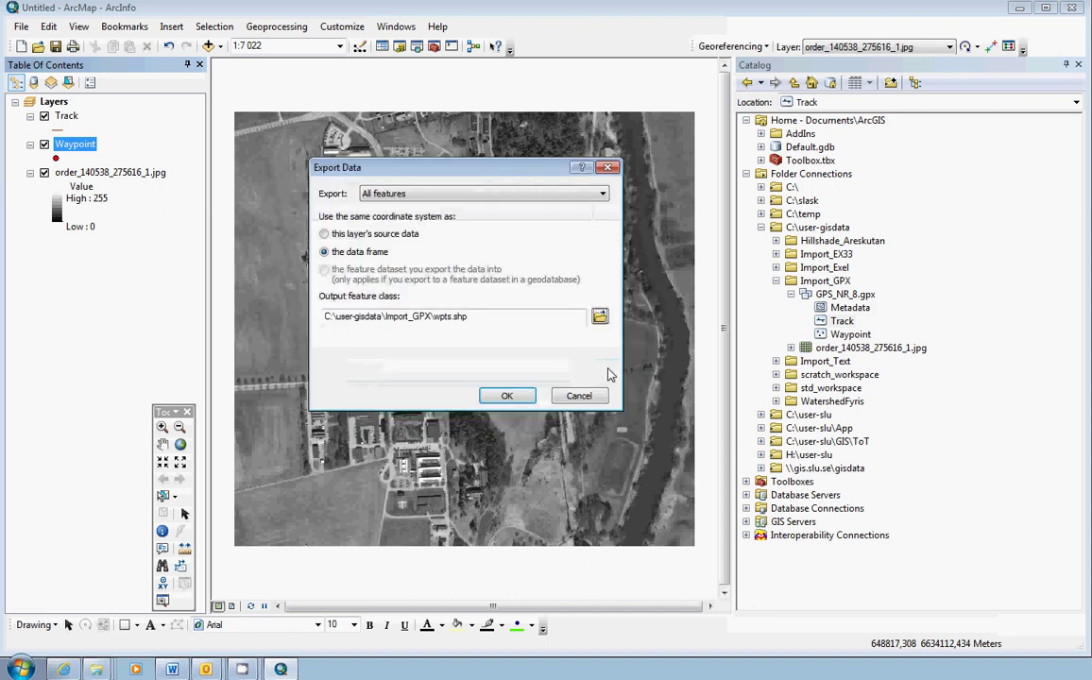
pyautogui.click(504, 395)
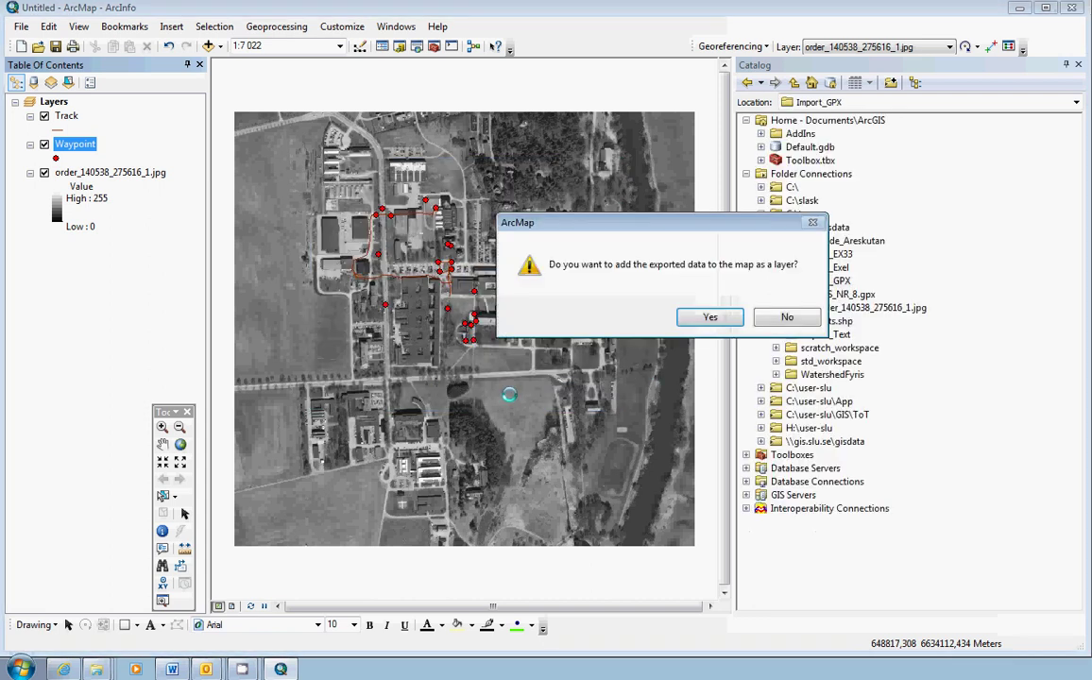
pyautogui.click(692, 325)
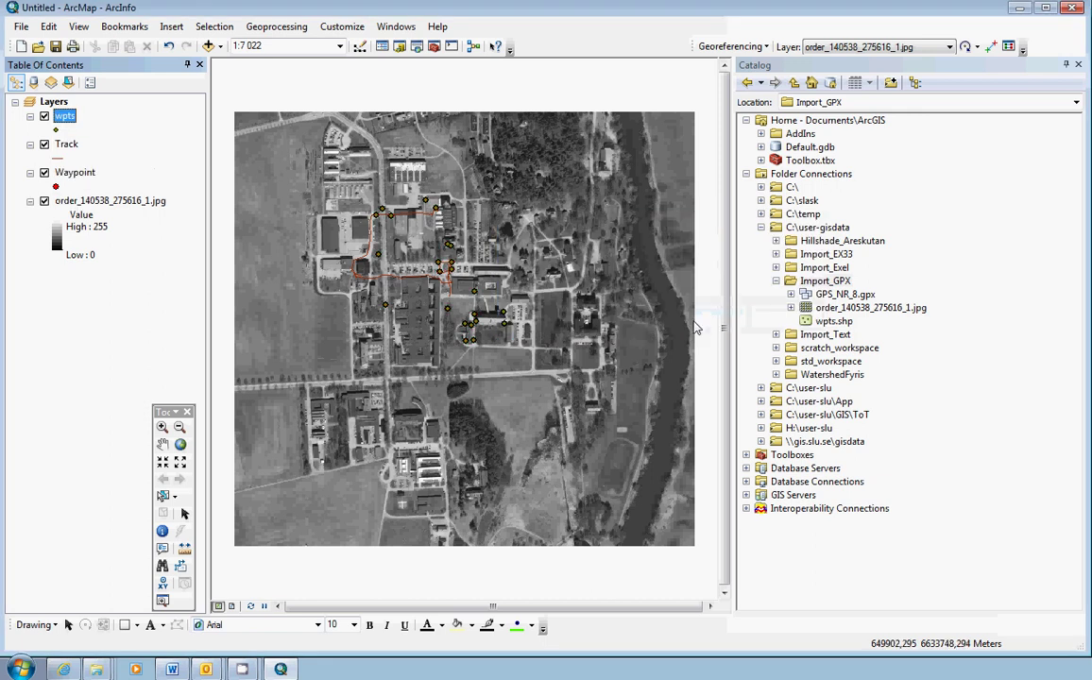
# Export the Track layer, in the data frame's coordinate system, to tlines.shp in Import_GPX and add it to the map
pyautogui.rightClick(67, 146)
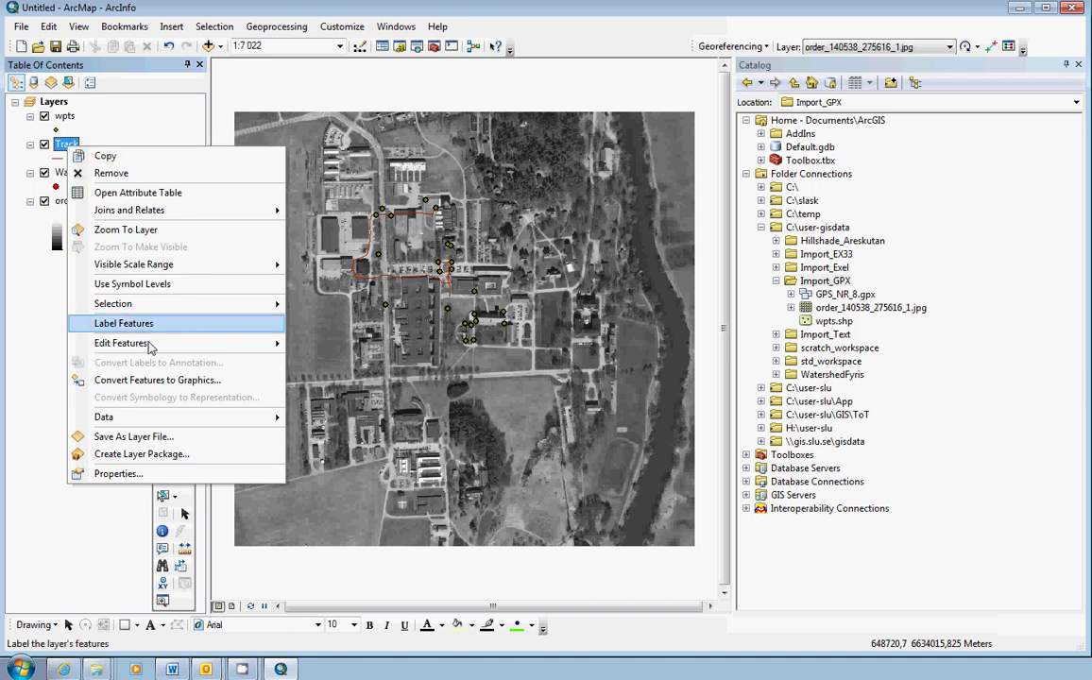
pyautogui.moveTo(142, 416)
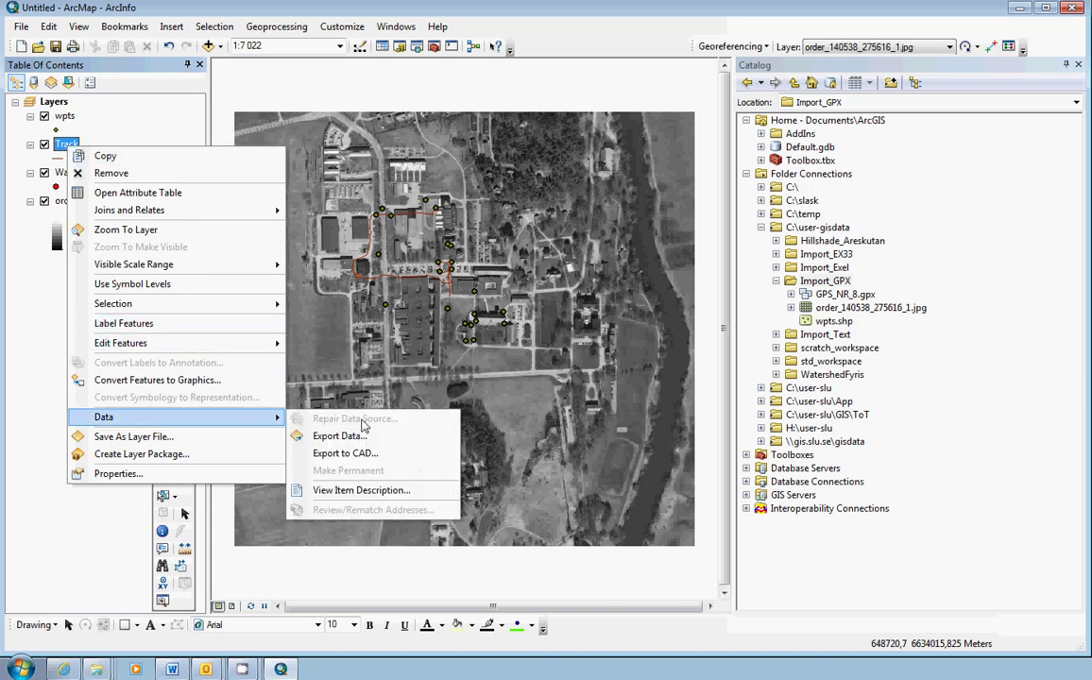
pyautogui.click(344, 434)
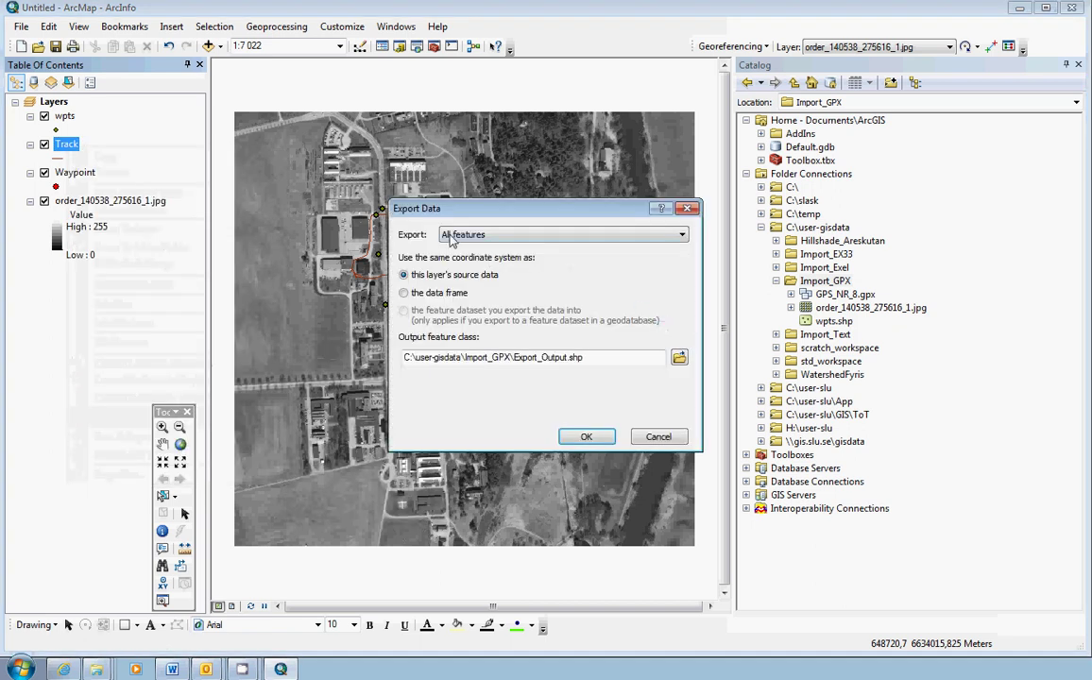
pyautogui.click(404, 294)
pyautogui.click(680, 358)
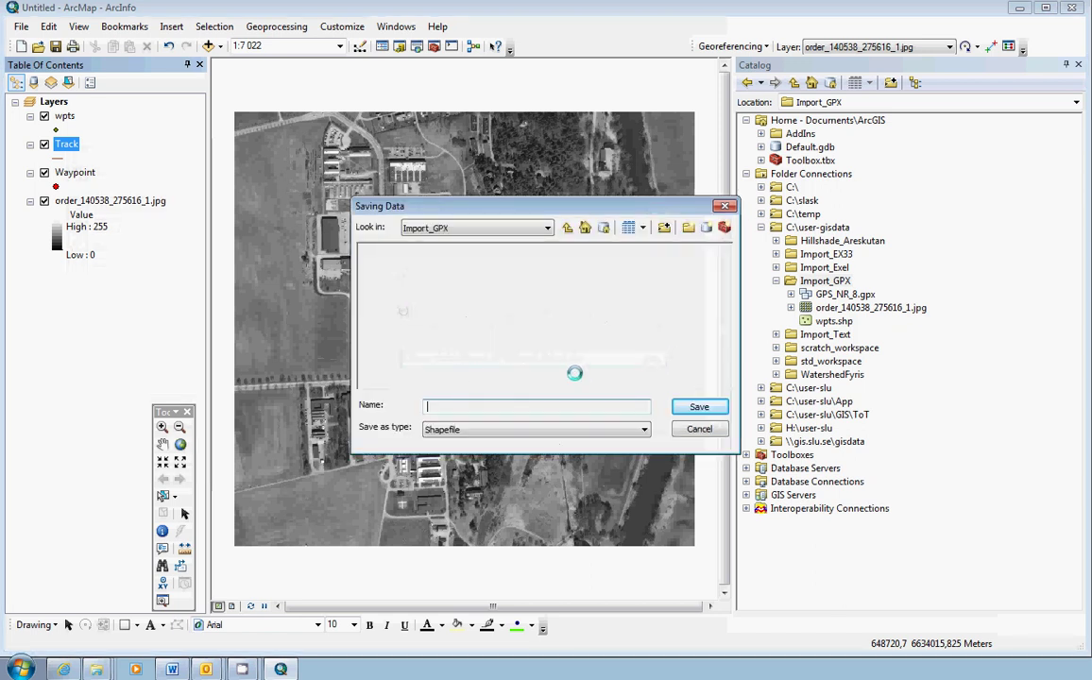
pyautogui.hotkey('shift', 'Home')
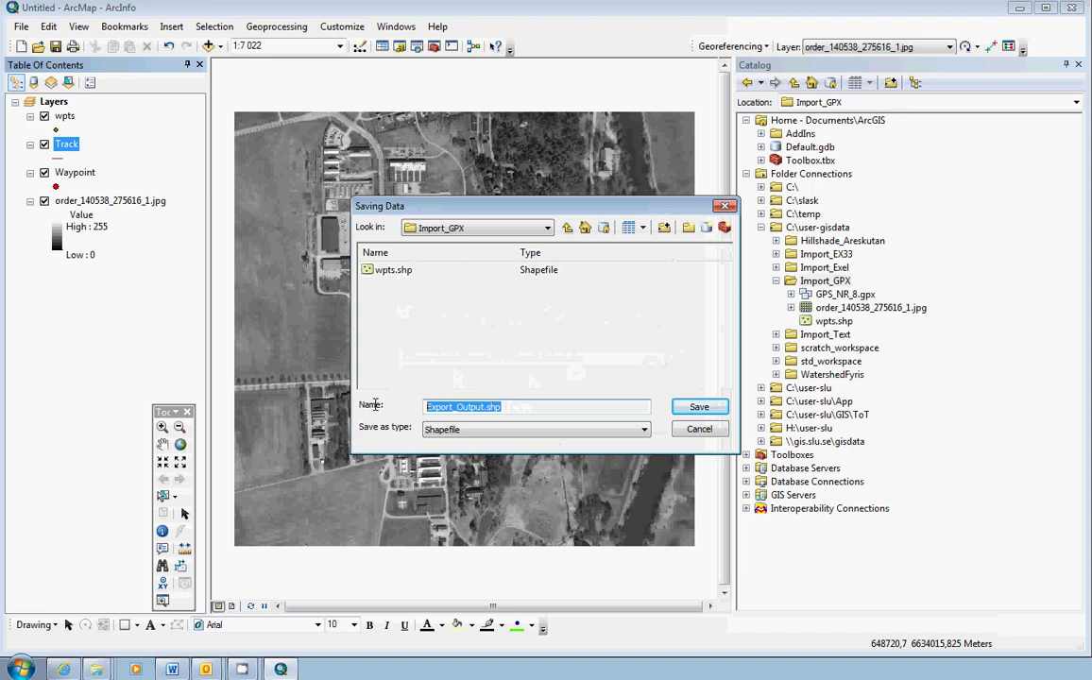
pyautogui.write('tlines')
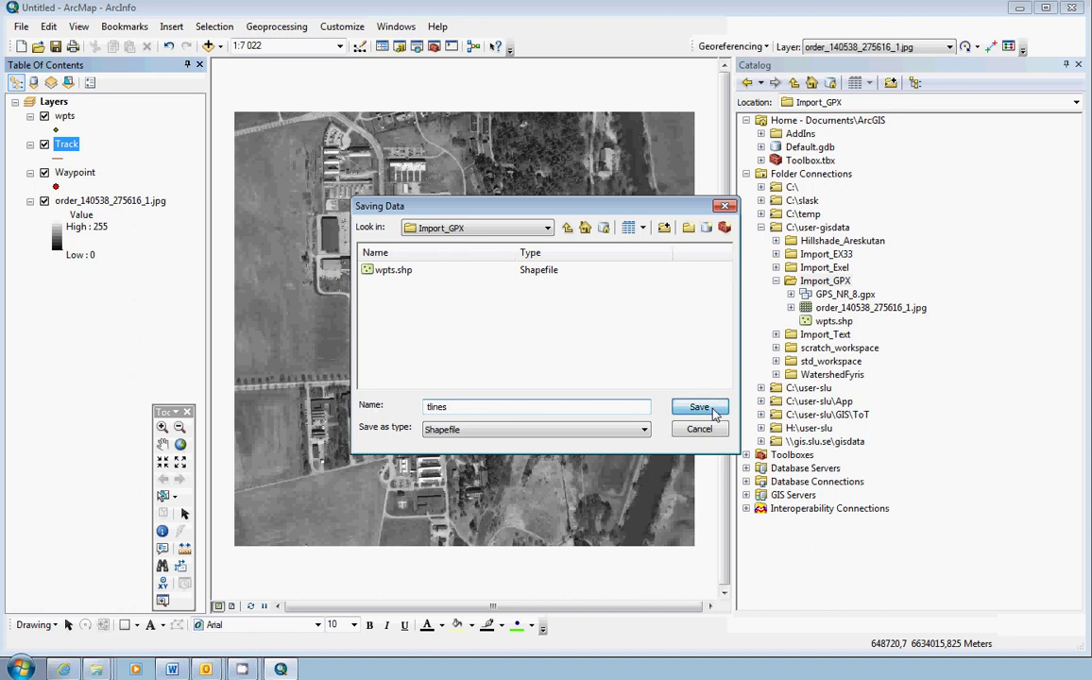
pyautogui.click(702, 407)
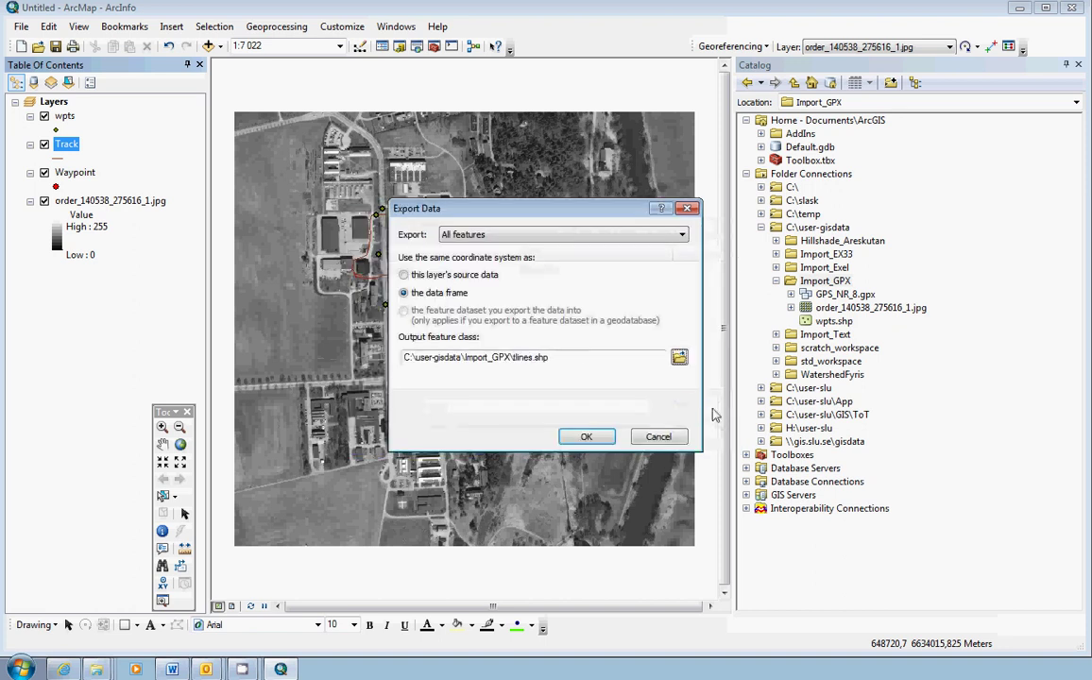
pyautogui.click(585, 439)
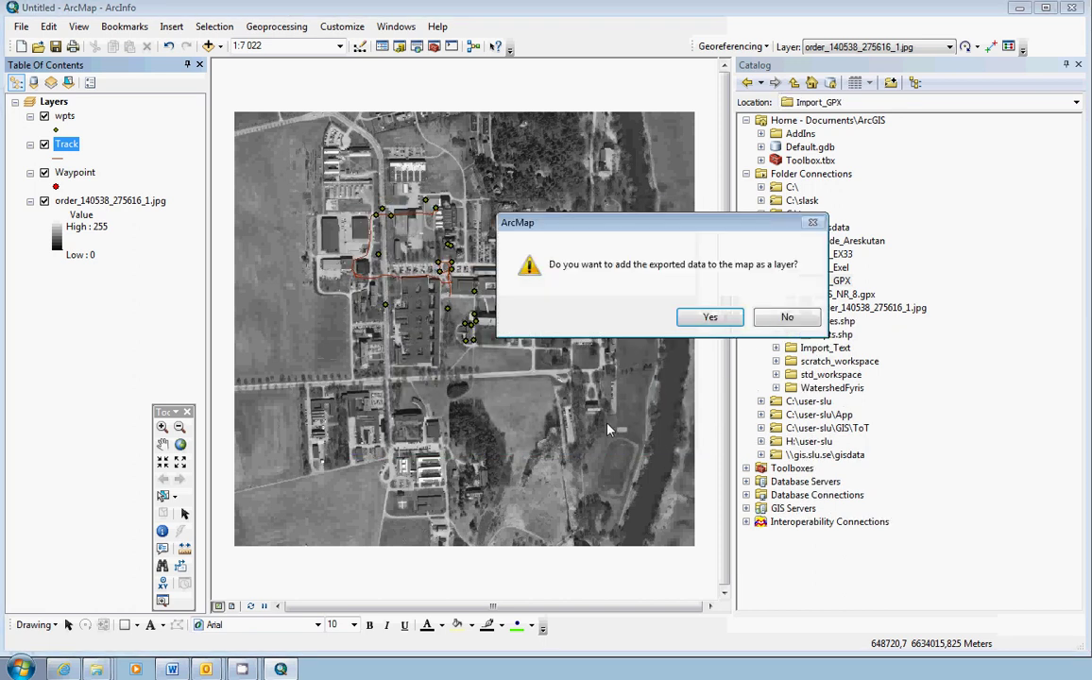
pyautogui.click(710, 317)
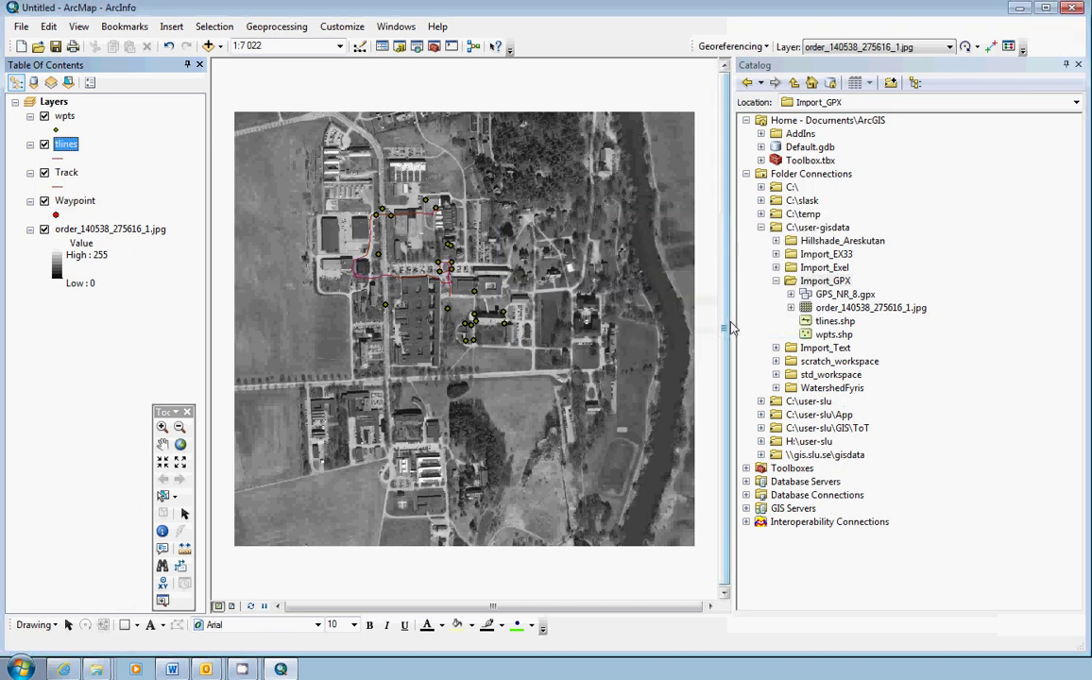
# Select both the Waypoint and Track GPX layers and remove them from the map
pyautogui.click(83, 202)
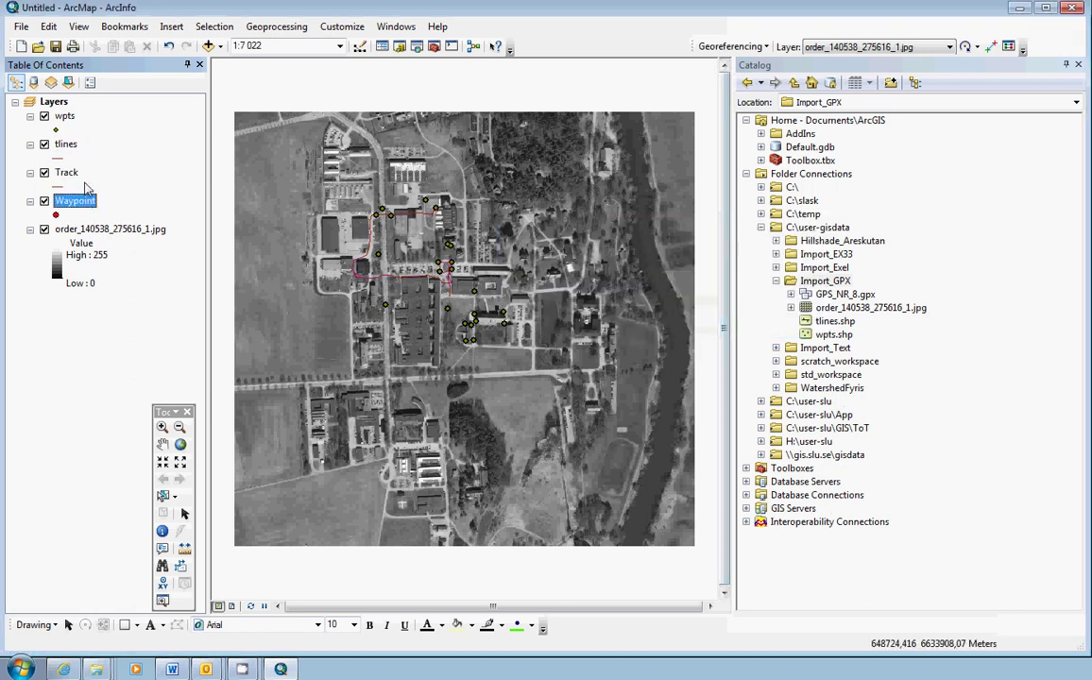
pyautogui.keyDown('ctrl'); pyautogui.click(77, 174); pyautogui.keyUp('ctrl')
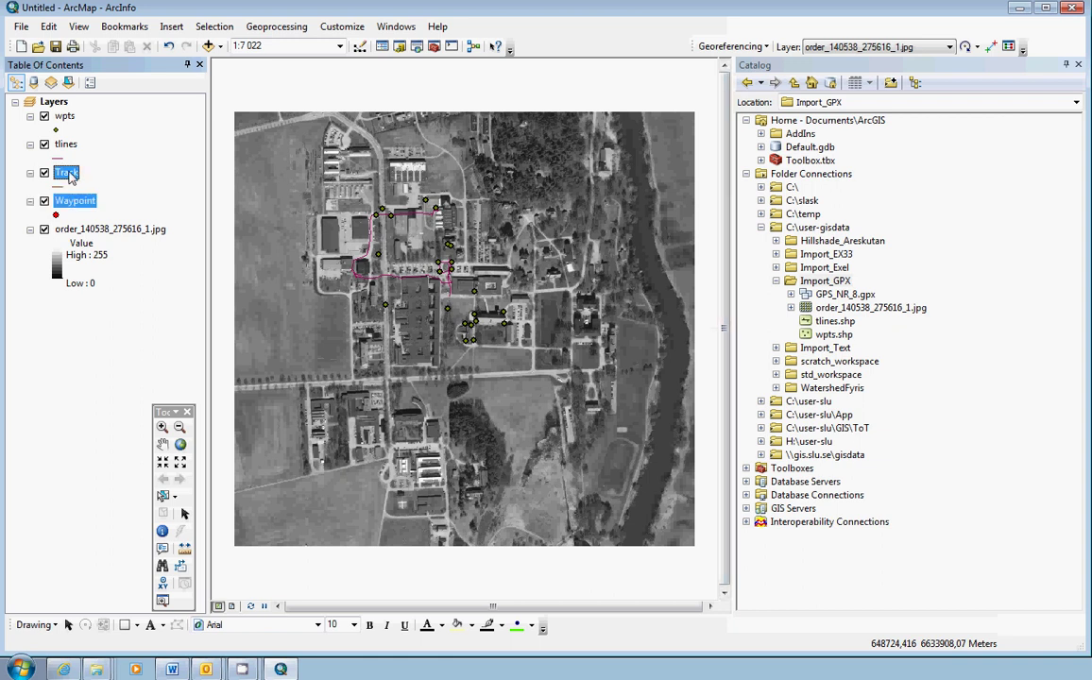
pyautogui.rightClick(64, 173)
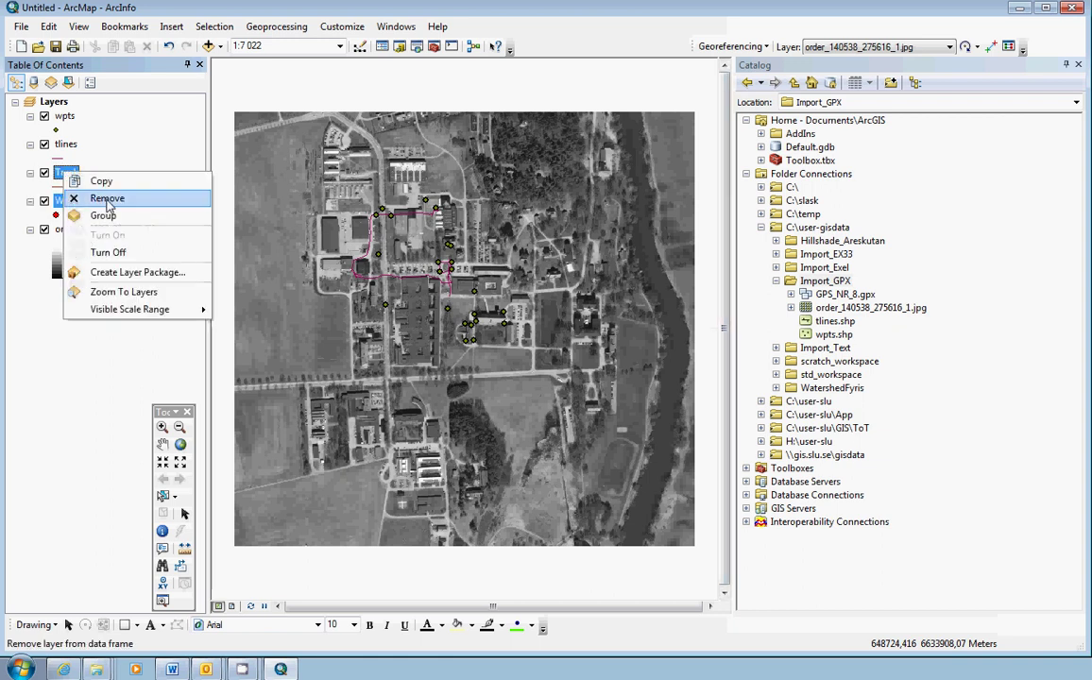
pyautogui.click(107, 198)
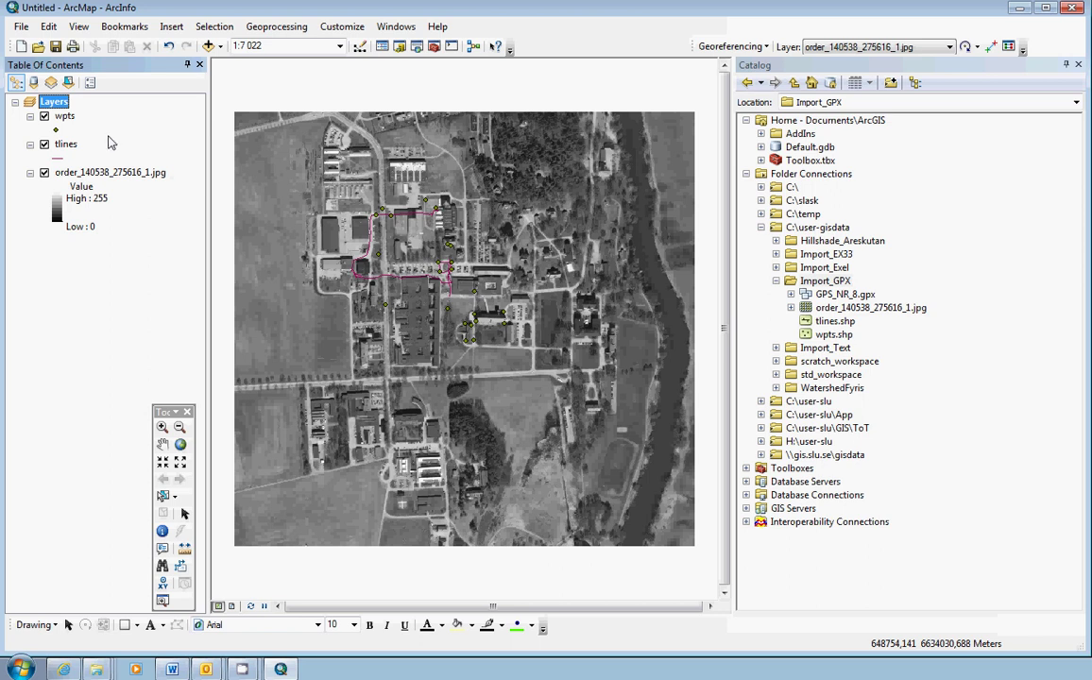
# Change the wpts point symbol to red with size 5
pyautogui.click(57, 129)
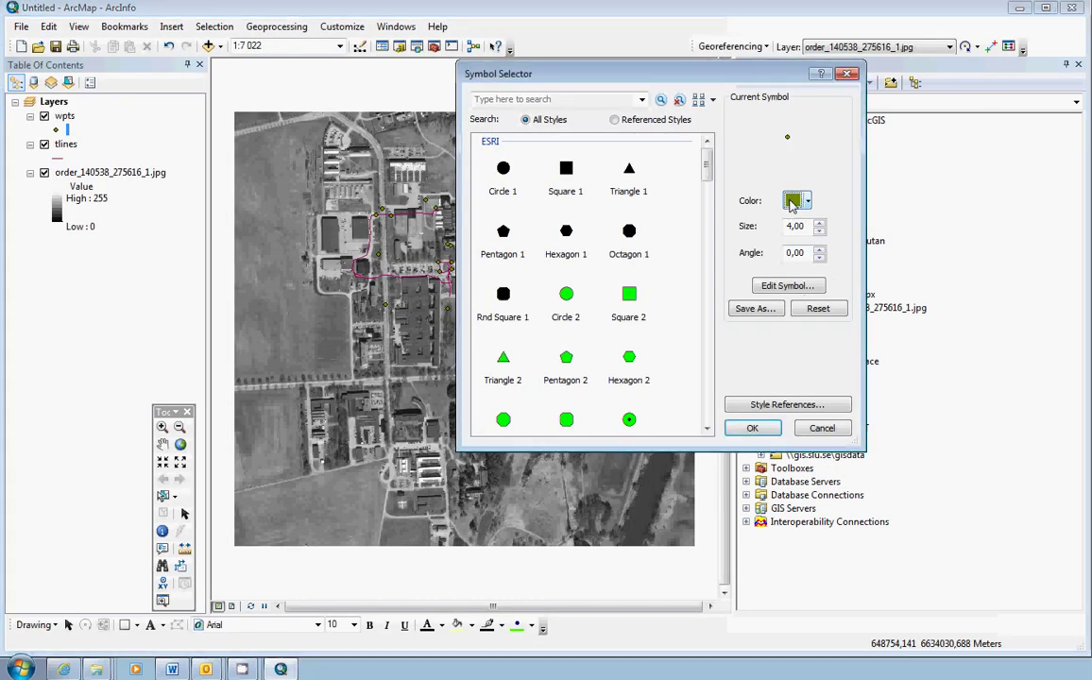
pyautogui.click(794, 203)
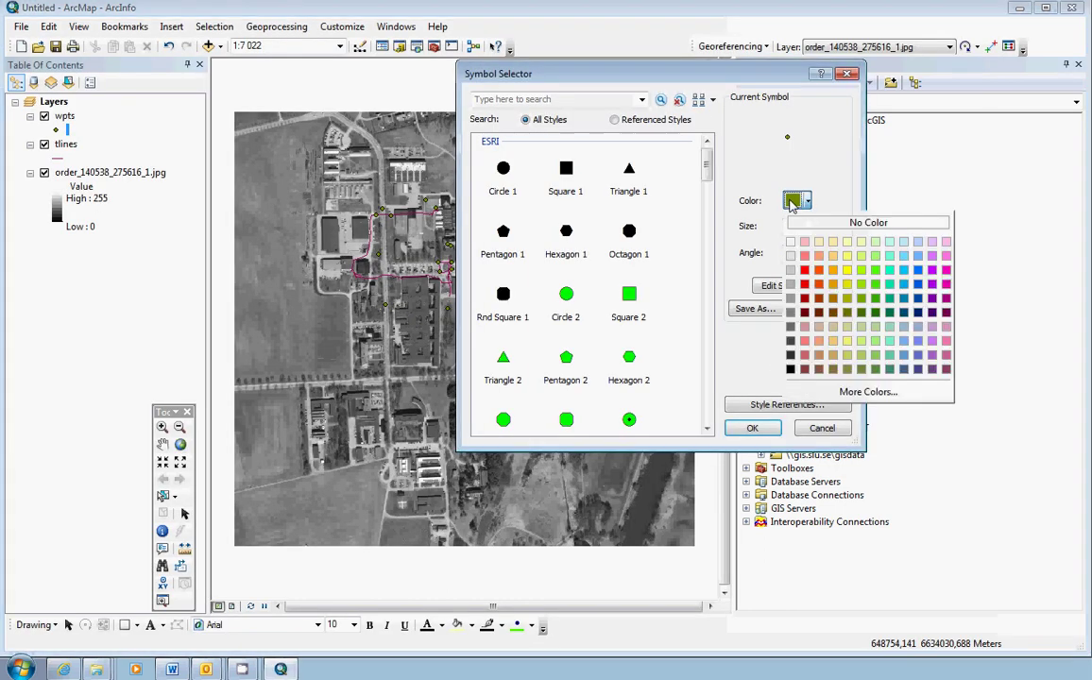
pyautogui.click(804, 270)
pyautogui.click(819, 222)
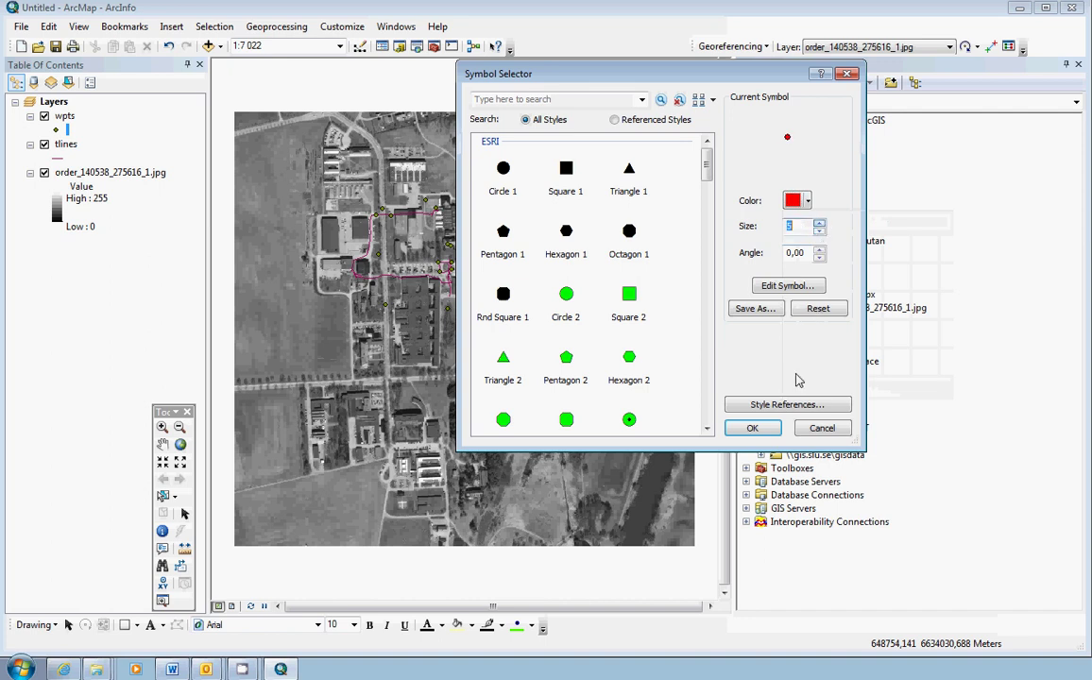
pyautogui.click(752, 428)
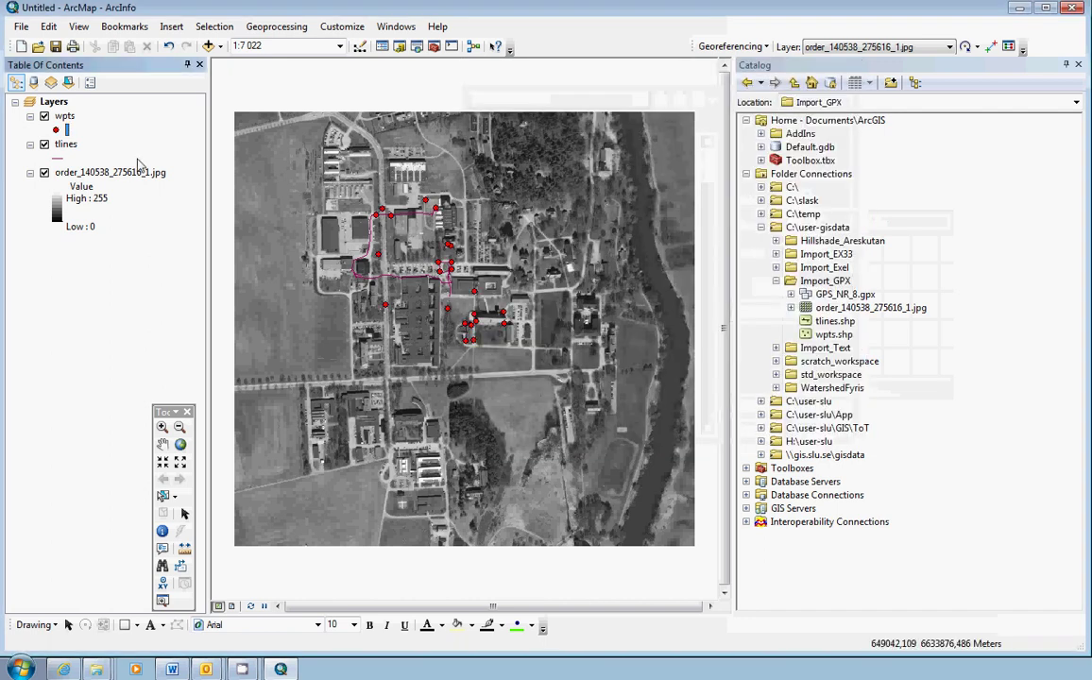
# Set the tlines track line width to 2
pyautogui.click(60, 158)
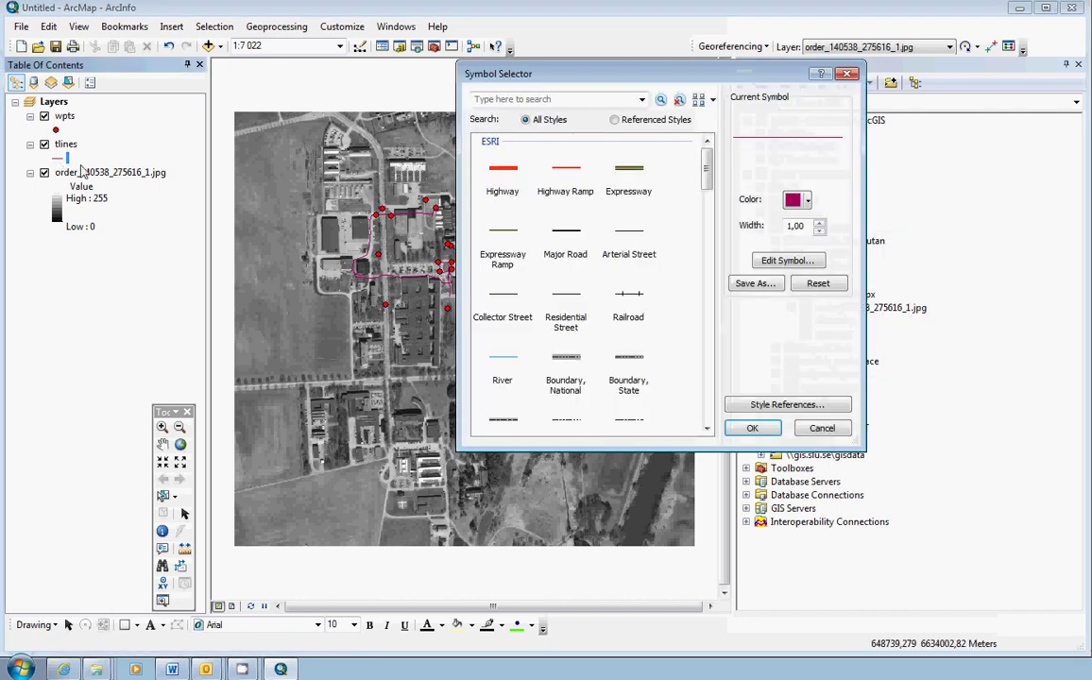
pyautogui.click(819, 221)
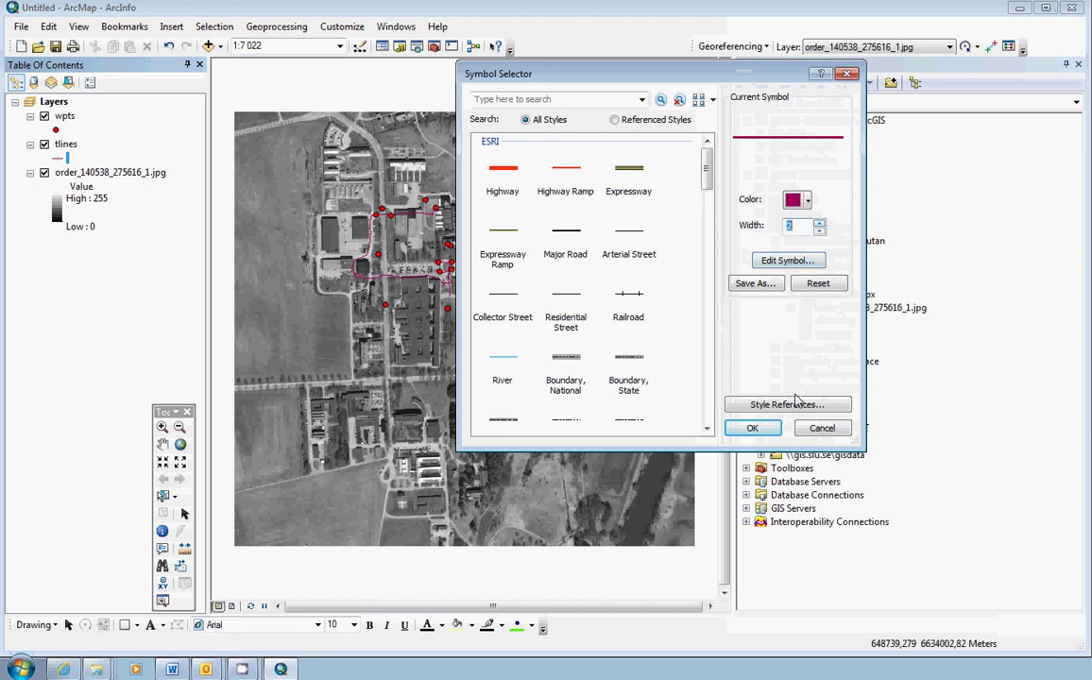
pyautogui.press('Return')
# Zoom to 1:5 000 and pan so the red waypoints and magenta track are centred
pyautogui.scroll(2, 549, 357)
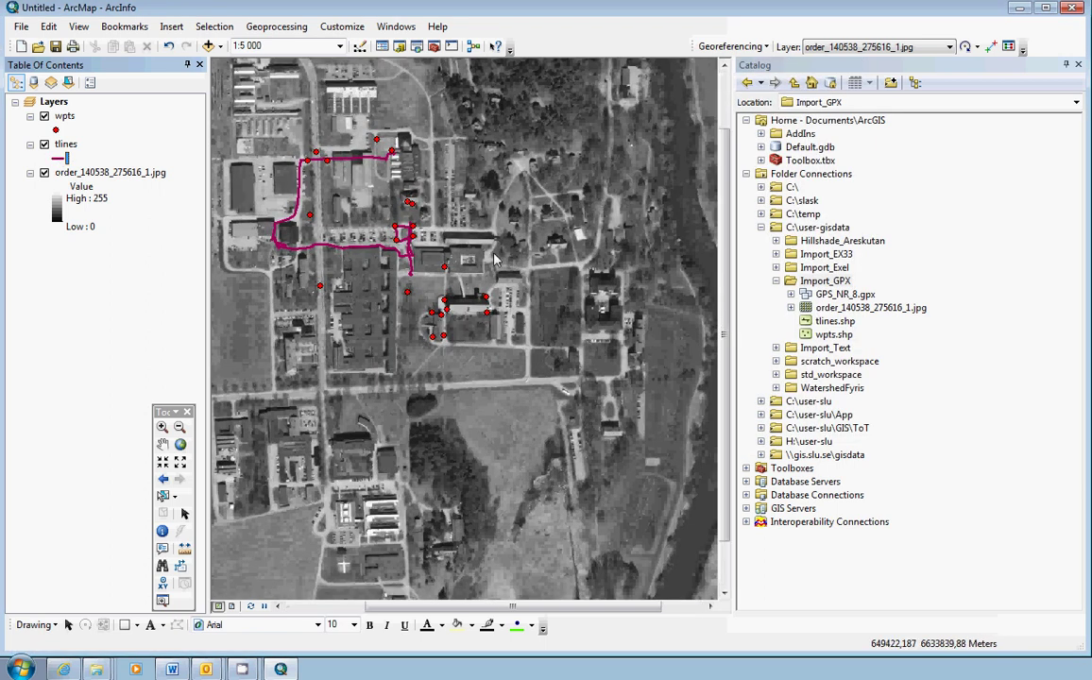
pyautogui.click(163, 443)
pyautogui.moveTo(394, 352); pyautogui.dragTo(452, 439)
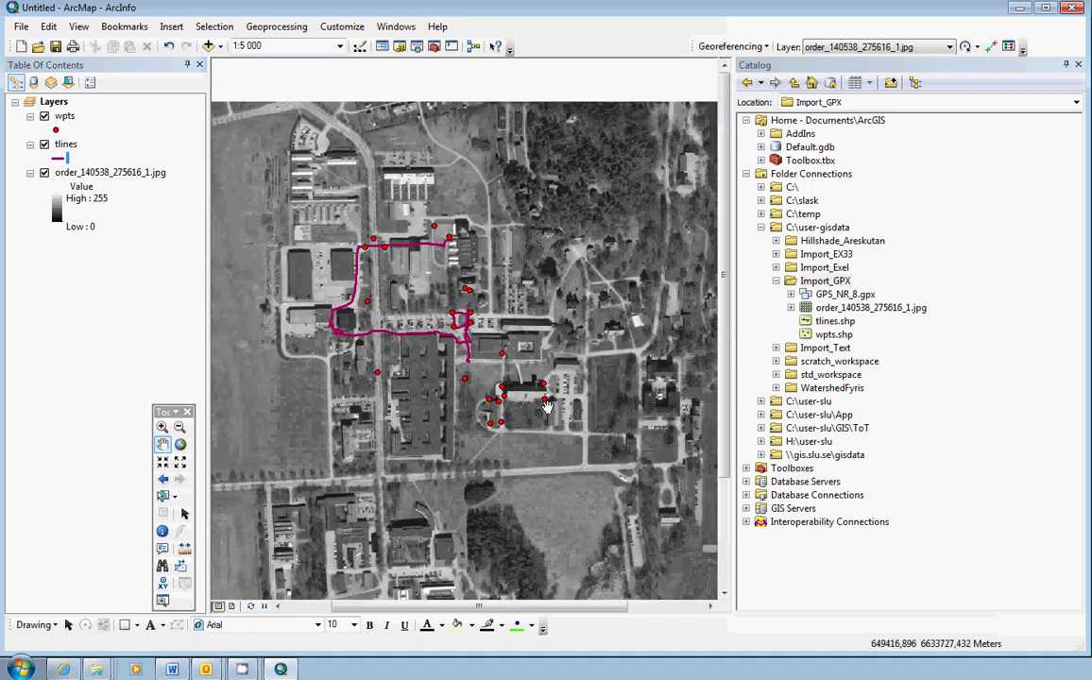